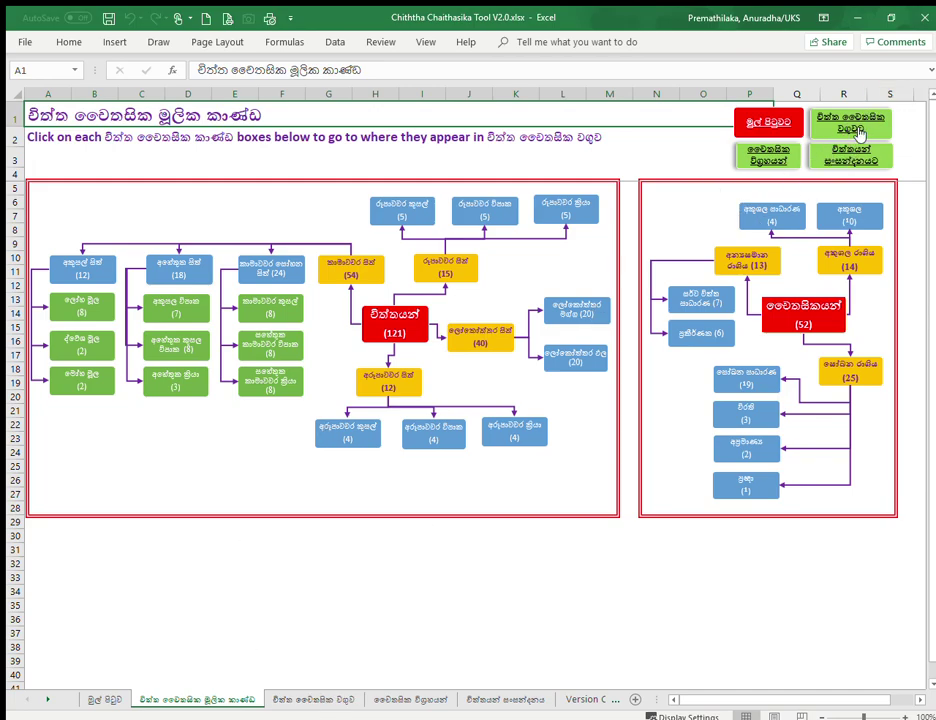
Step: Open the චිත්ත චෛතසික වගුව chart and examine its rows from number 1 through 121
click(855, 121)
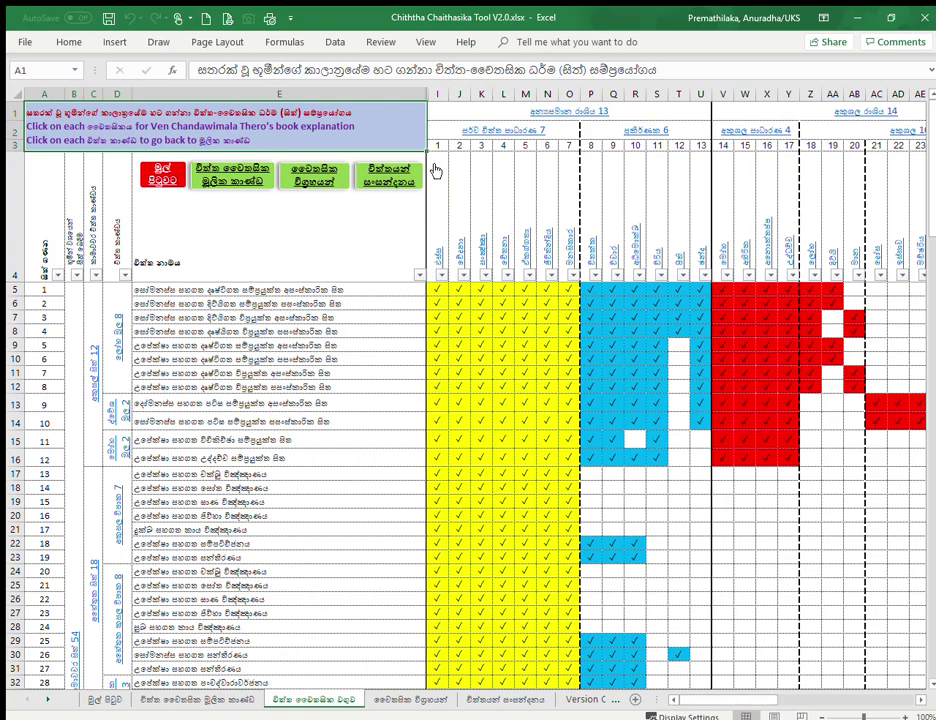
drag(728, 699, 646, 698)
scroll(205, 460, down, 9)
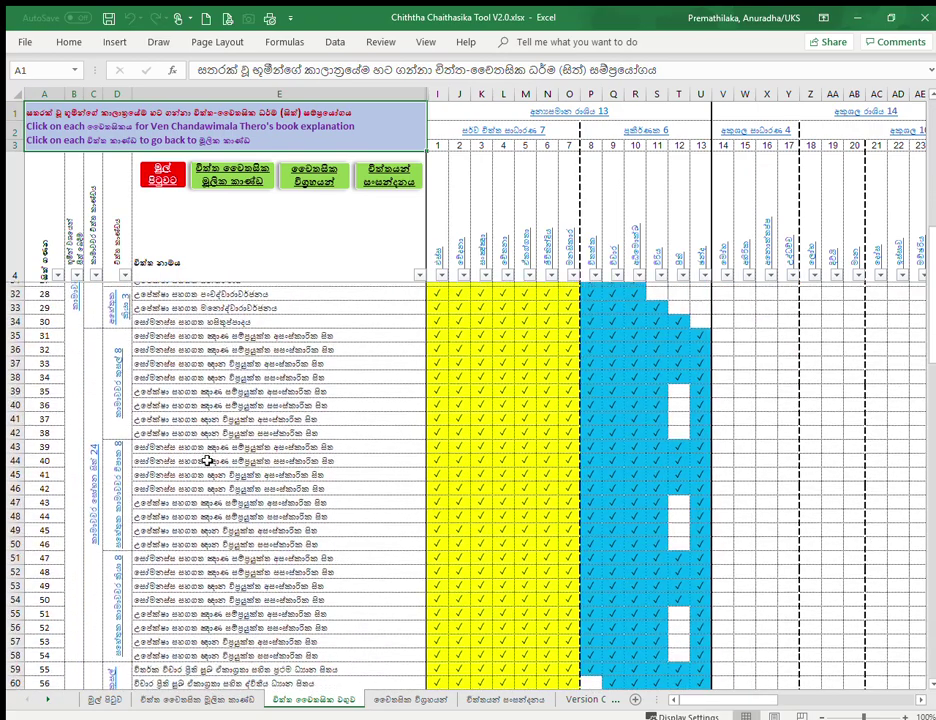
scroll(205, 460, down, 14)
scroll(205, 460, down, 6)
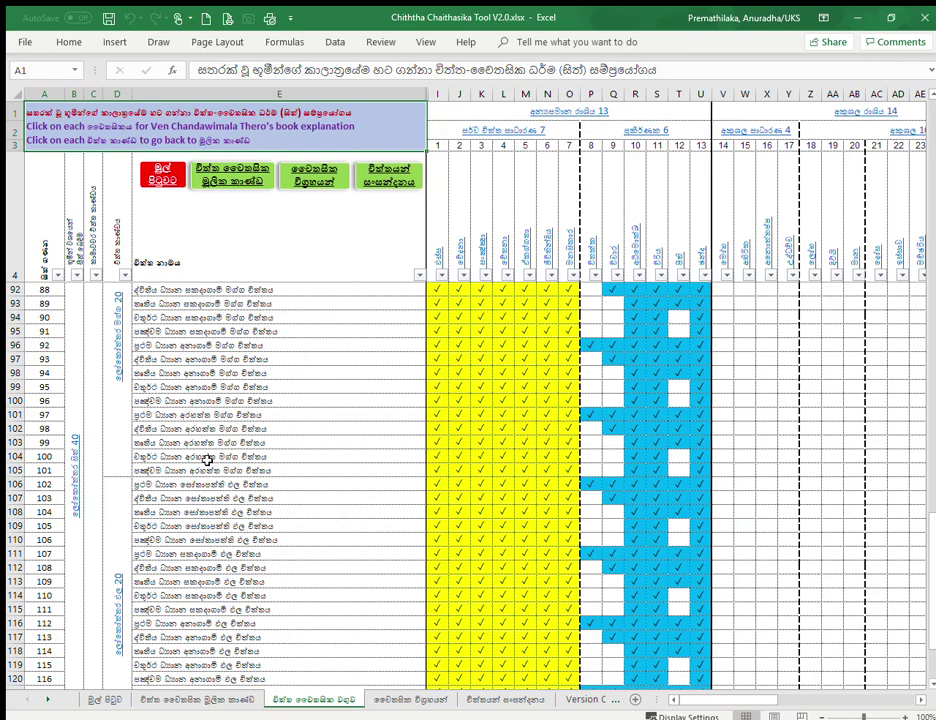
scroll(205, 460, down, 5)
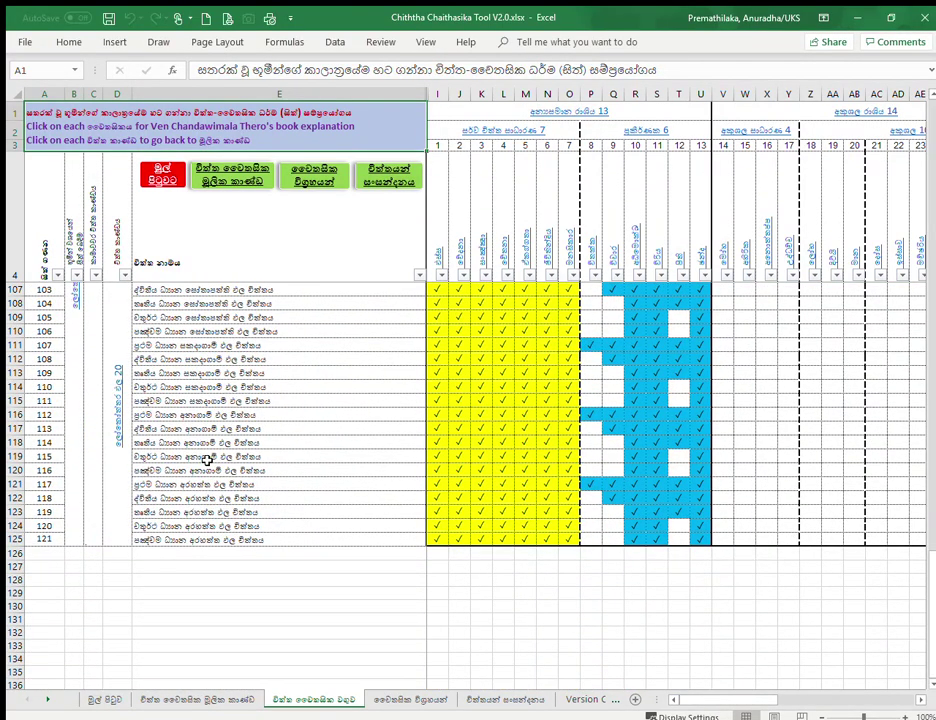
scroll(205, 460, up, 1)
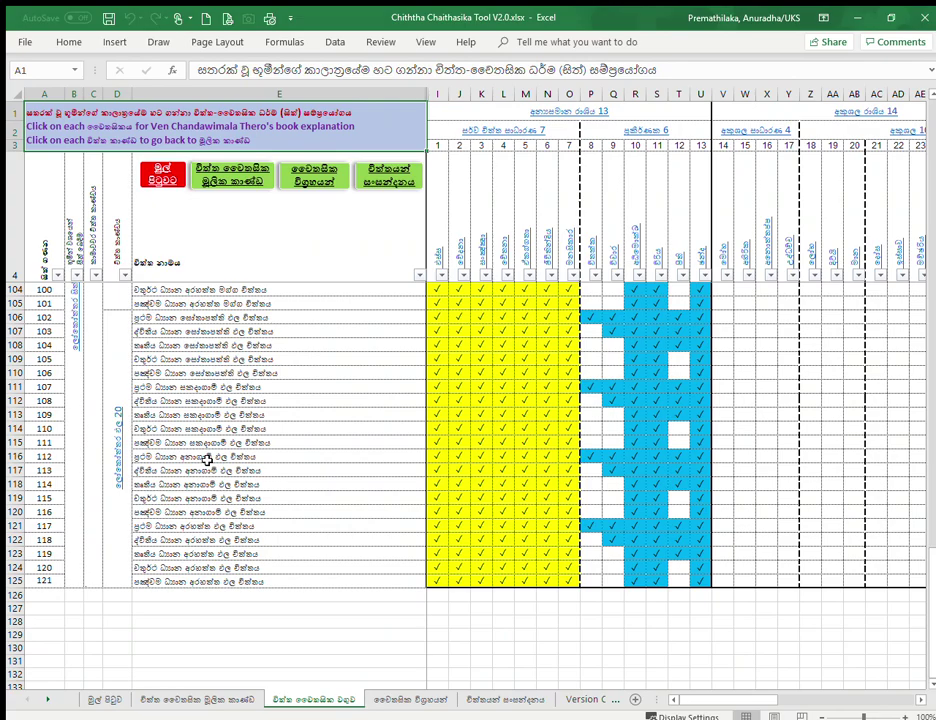
scroll(205, 459, up, 10)
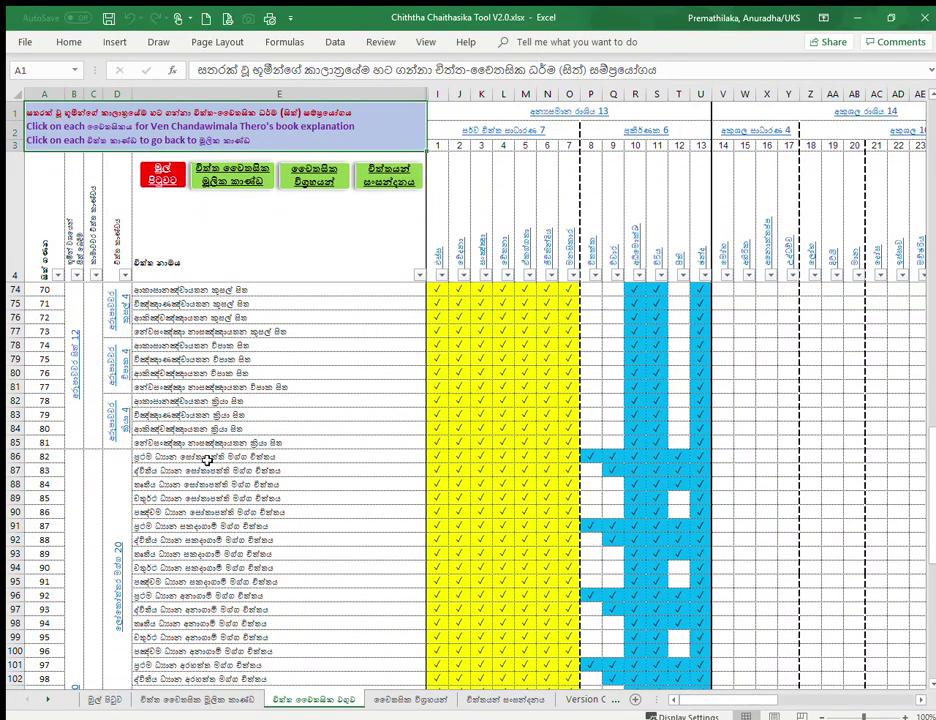
scroll(205, 459, up, 20)
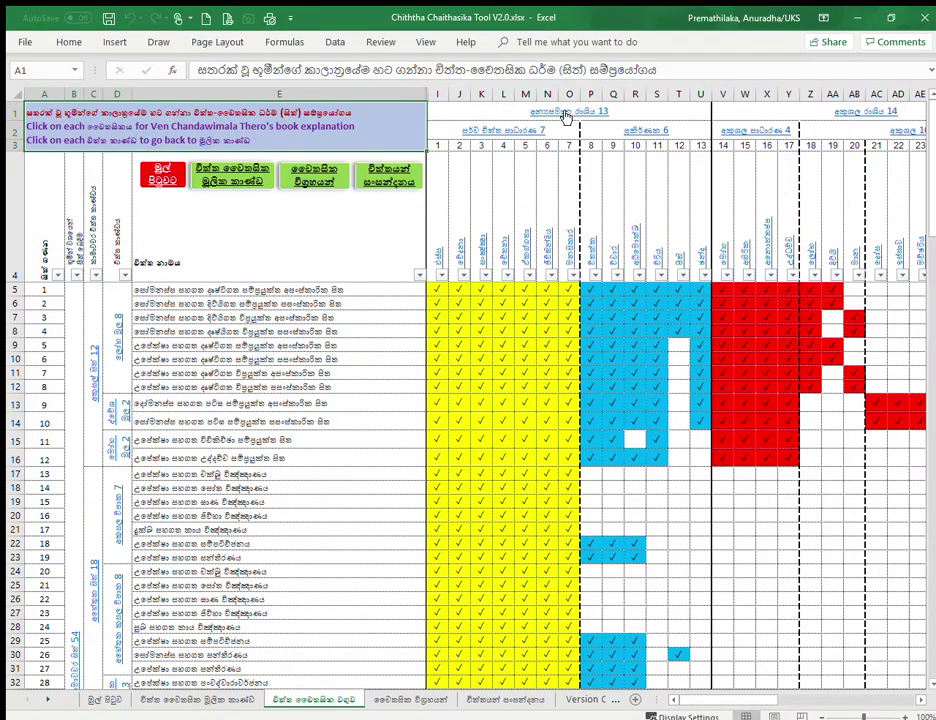
Step: Examine the chart's columns across to the සෝබන රාශිය 25 group, and return to the මූලික කාණ්ඩ diagram through the අන්‍යසමාන රාශිය 13 heading
drag(768, 698, 867, 671)
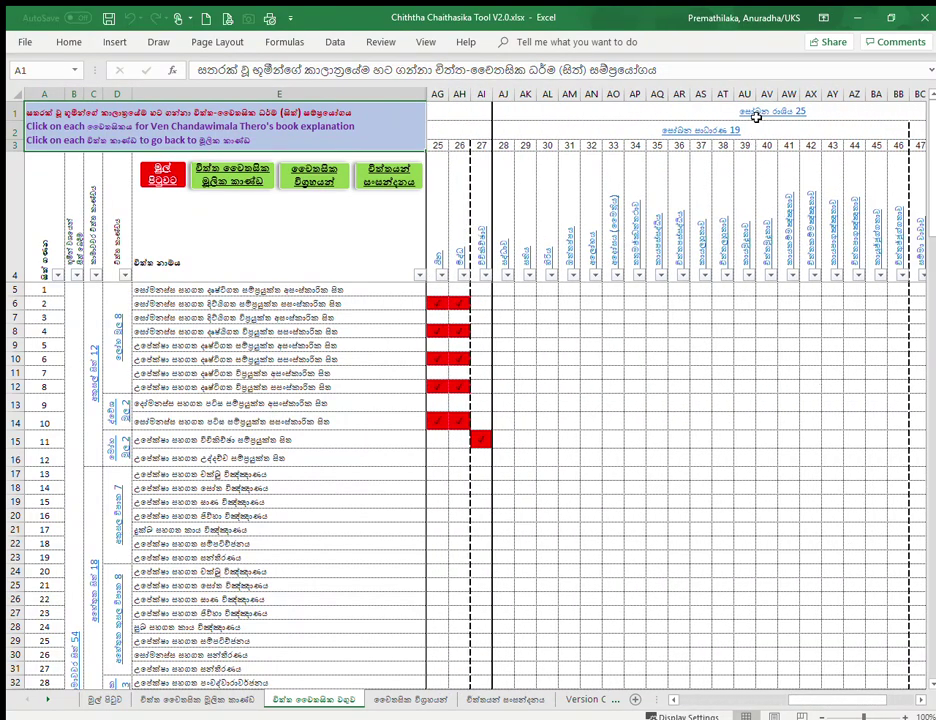
scroll(761, 376, left, 10)
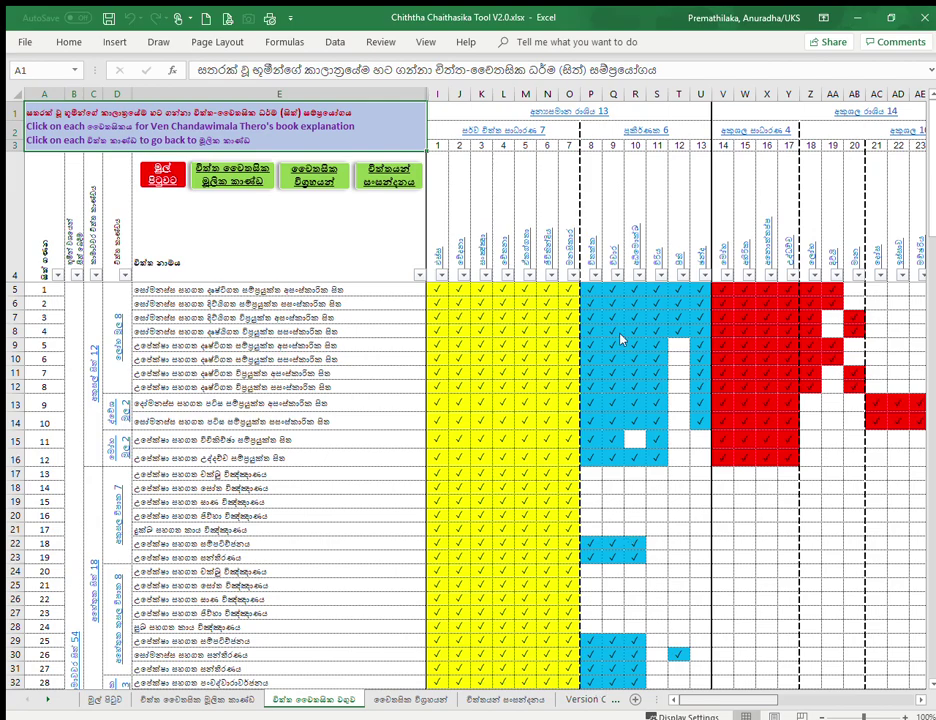
click(561, 113)
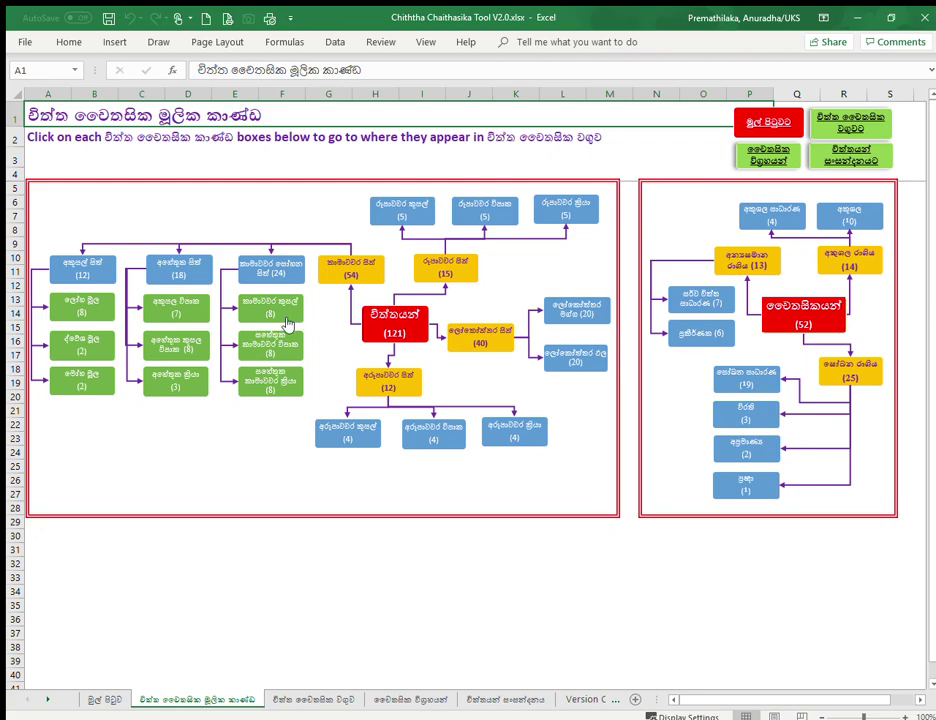
Step: Look up the ලෝභ මූල (8) and විරති (3) groups in the chart from the diagram, returning to the diagram after each
click(80, 305)
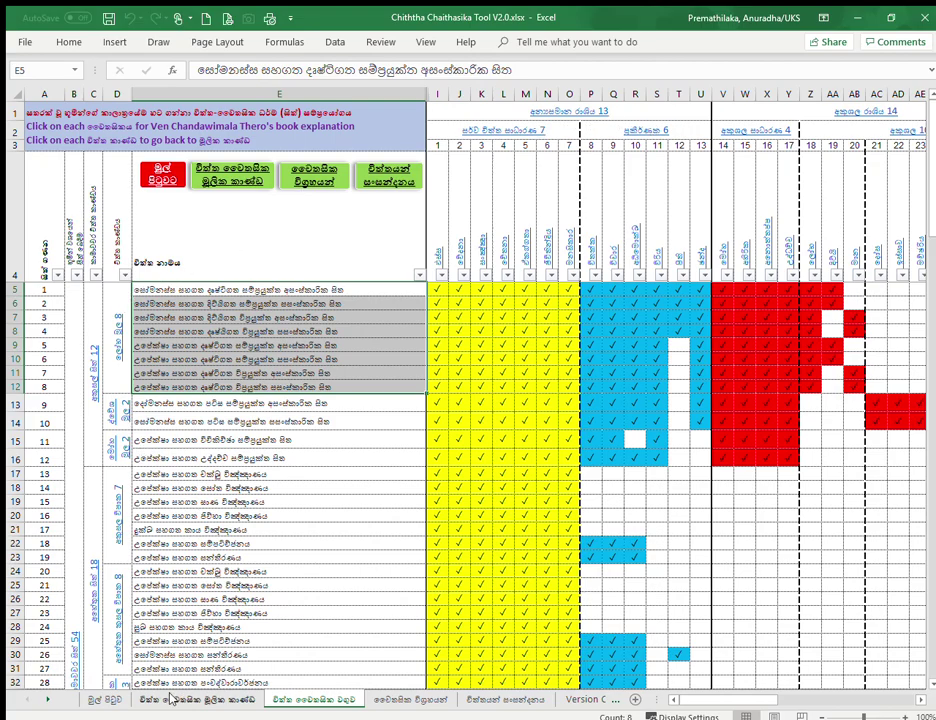
click(92, 375)
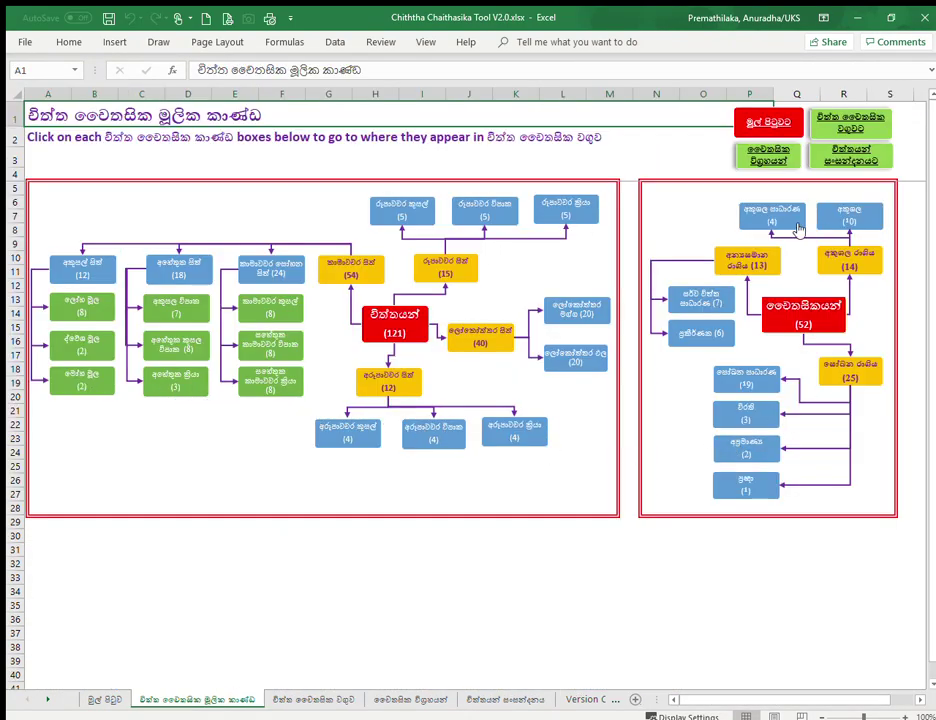
click(746, 413)
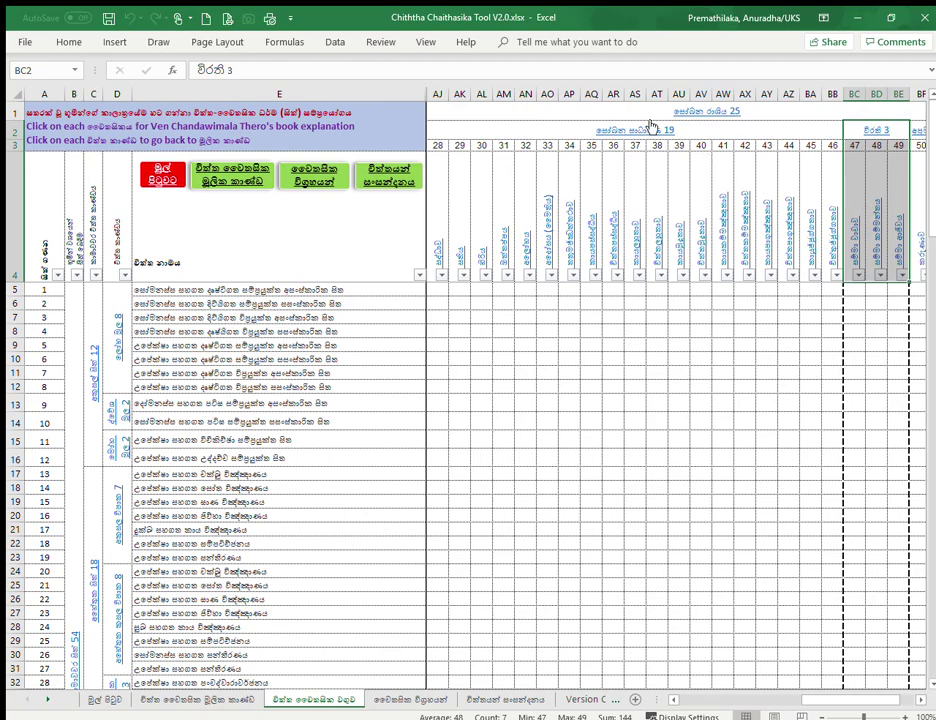
click(706, 118)
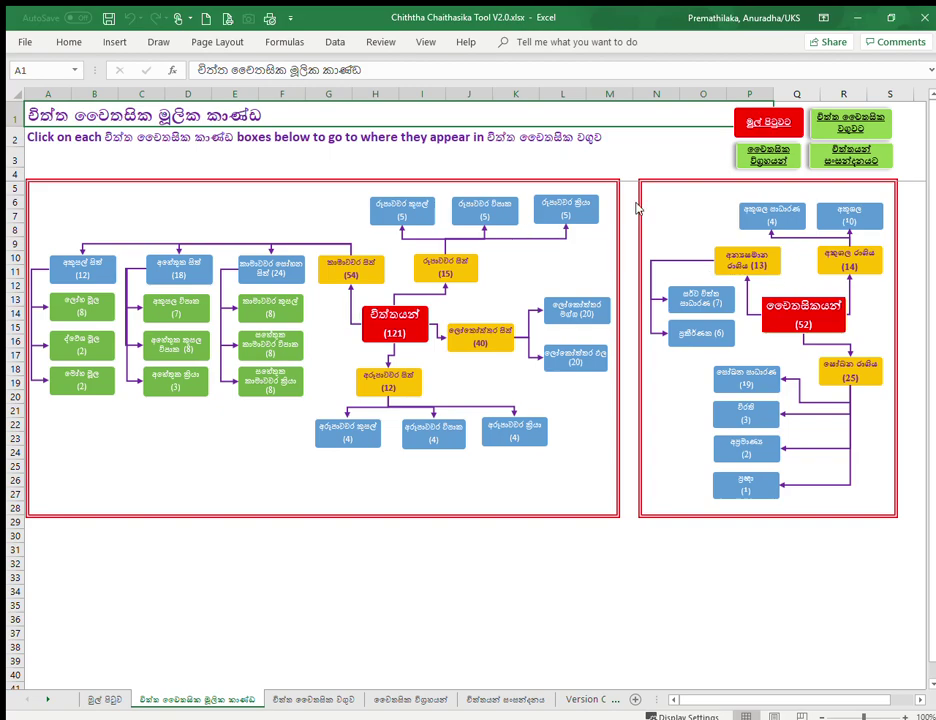
Step: Look up the අකුශල (10) and සහේතුක කාමාවචර ක්‍රියා (8) groups in the chart, returning to the diagram after each
click(873, 219)
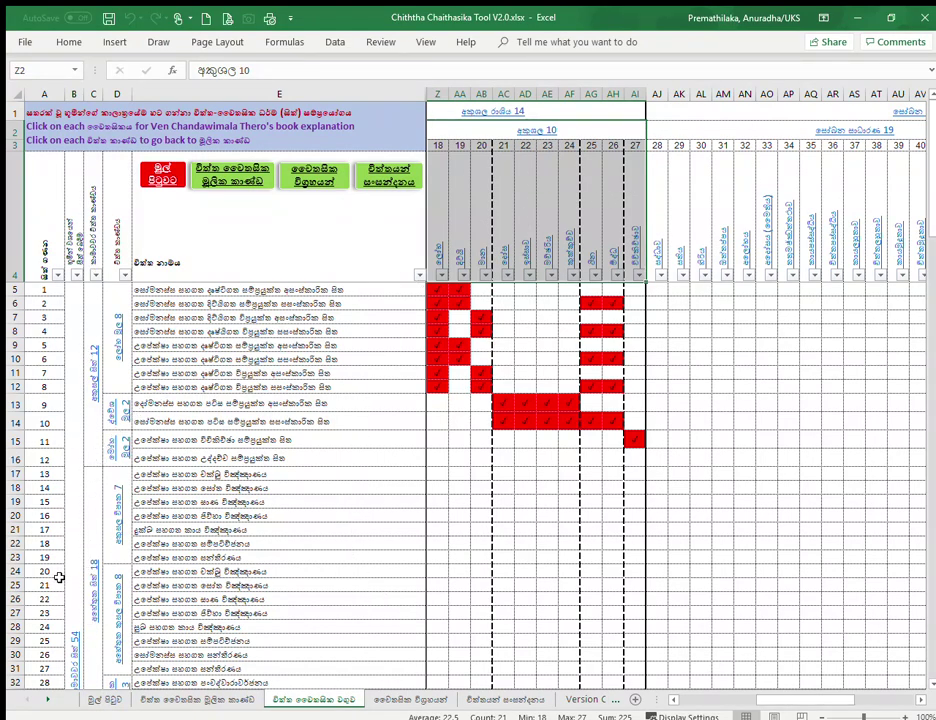
scroll(80, 553, down, 12)
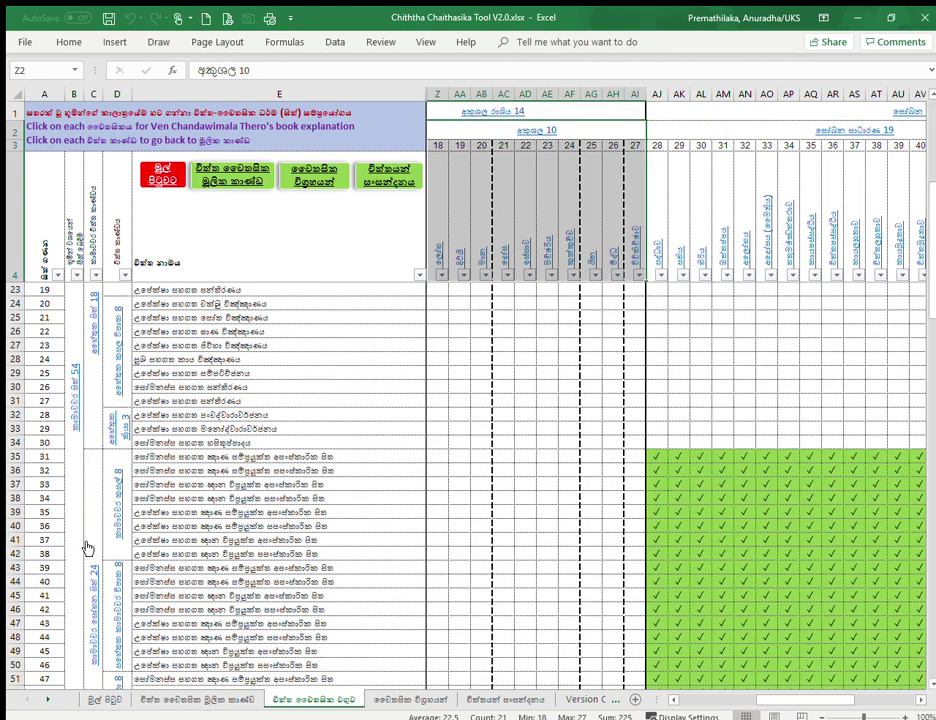
click(122, 358)
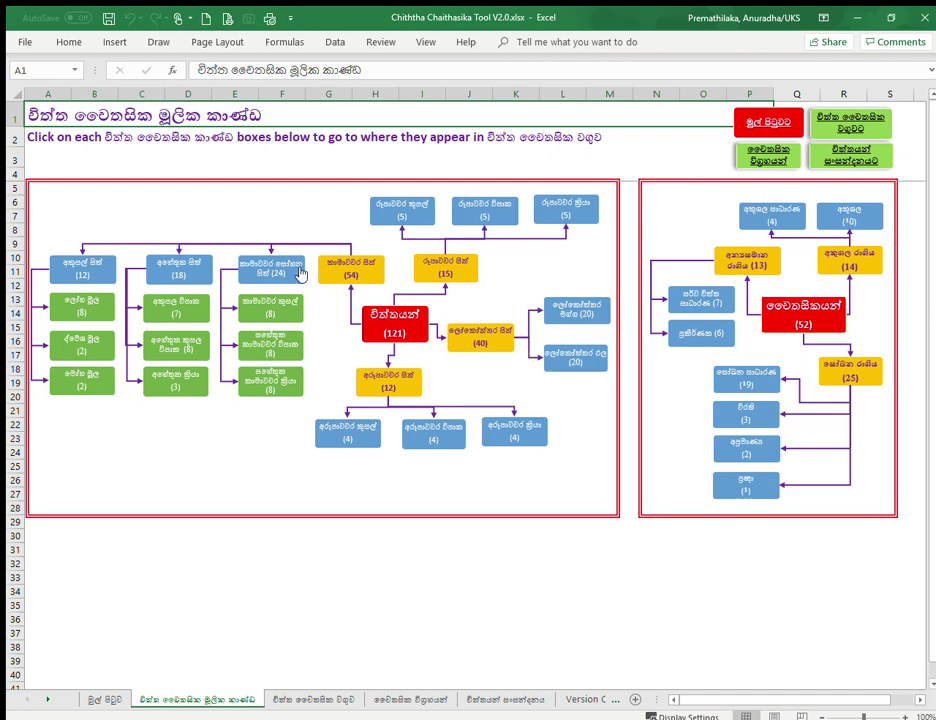
click(268, 376)
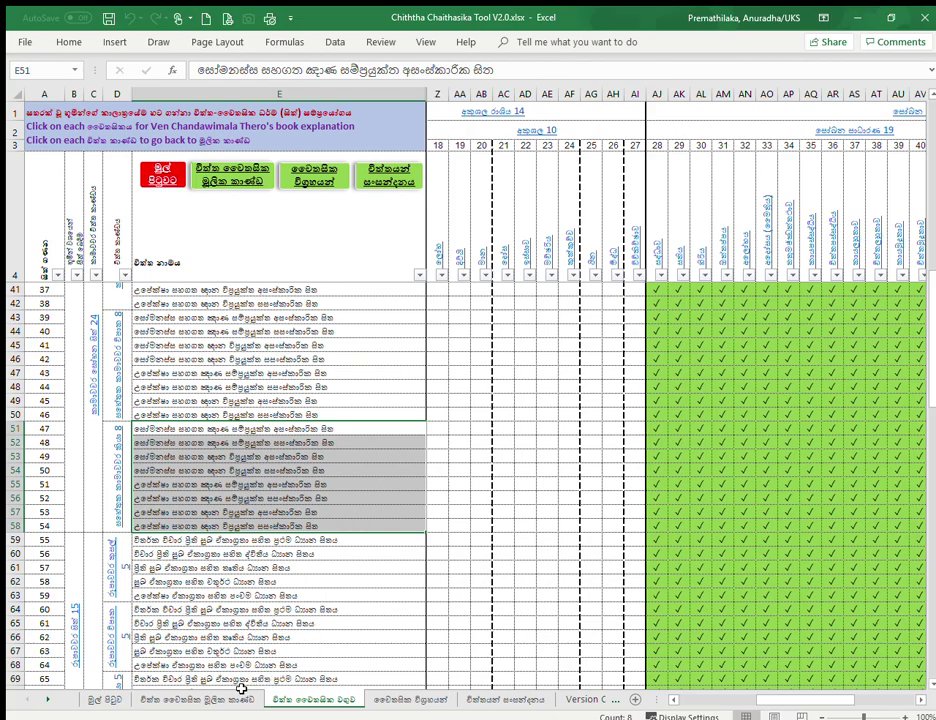
click(197, 699)
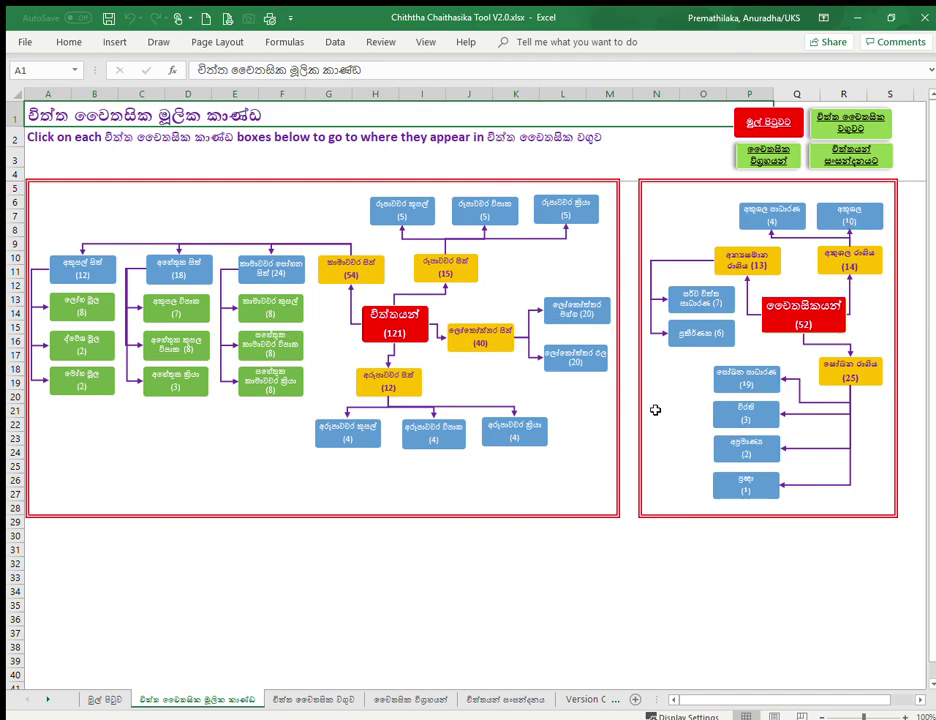
Step: Look up the අරූපාවචර ක්‍රියා (4) group in the chart from the diagram, and return to the chart's first rows and columns
click(519, 428)
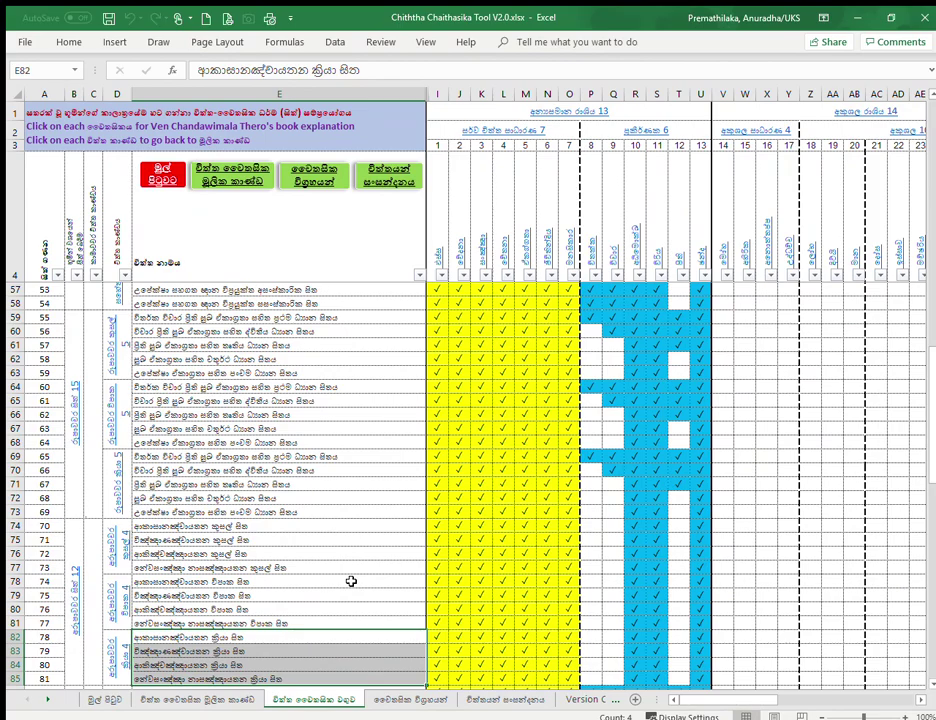
scroll(351, 581, up, 17)
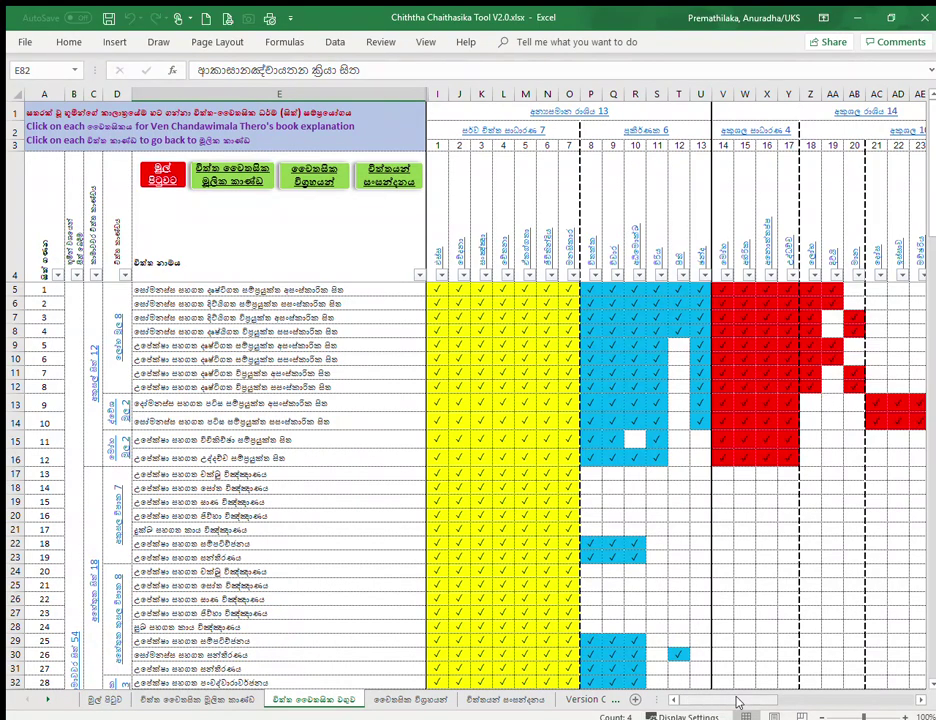
drag(737, 703, 672, 705)
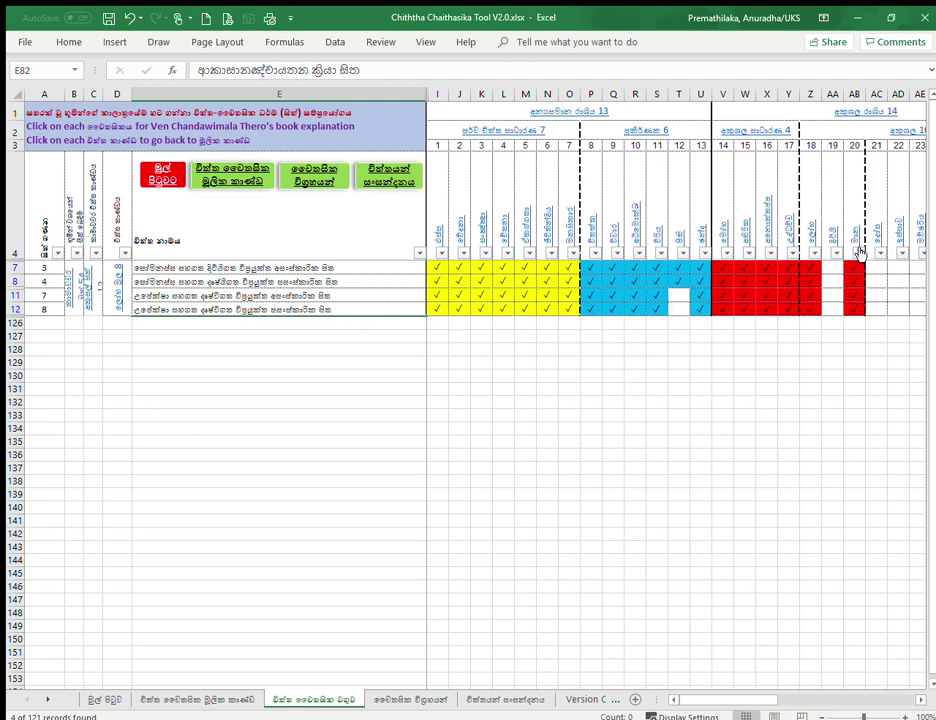
Step: Clear the filter on the මාන column (AB) and filter the chart to the rows ticked in column AA
key(alt+a)
key(c)
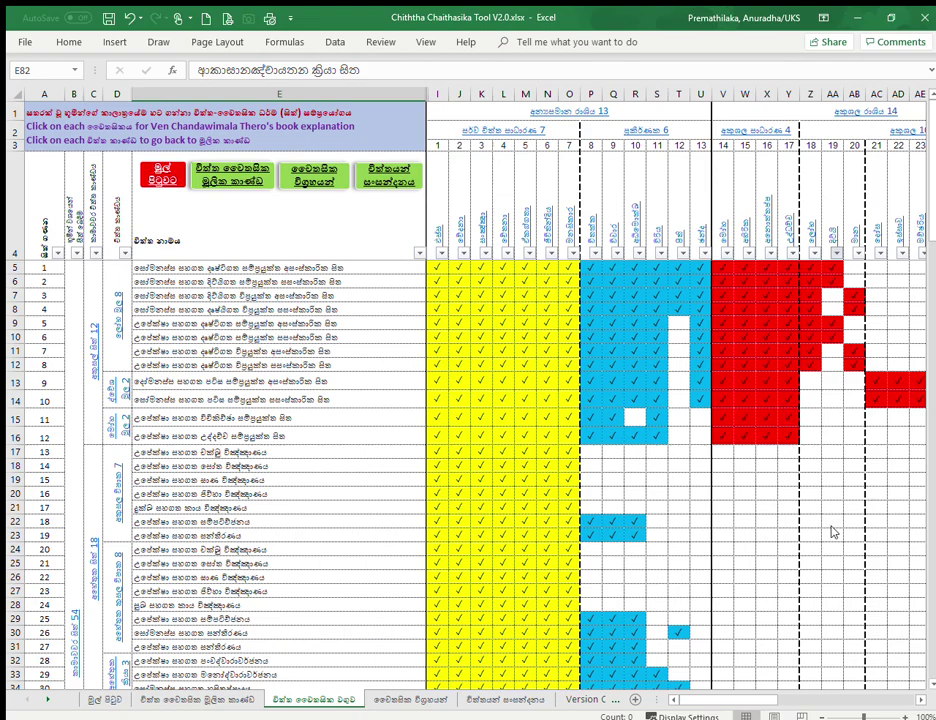
key(ctrl+z)
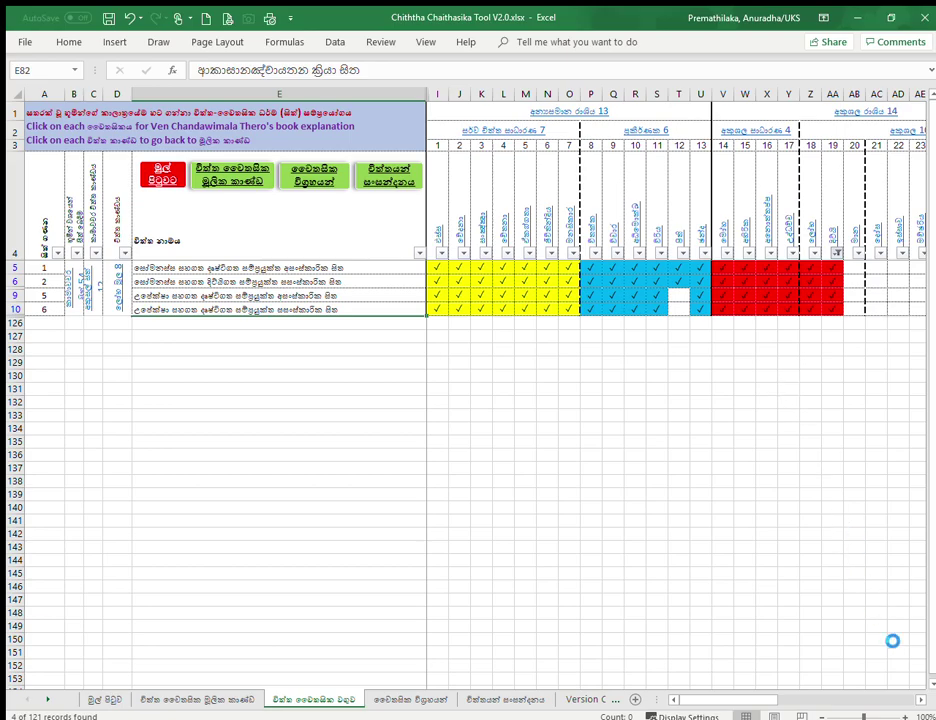
Step: Filter the chart to the rows ticked in column AC, and clear the filter to restore all rows
click(921, 699)
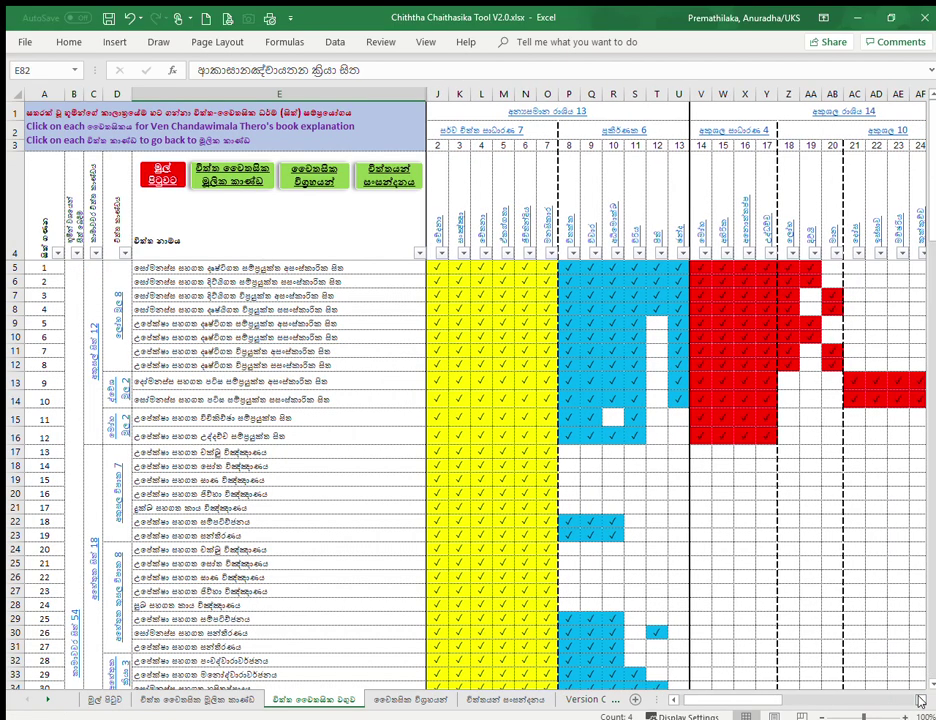
click(921, 699)
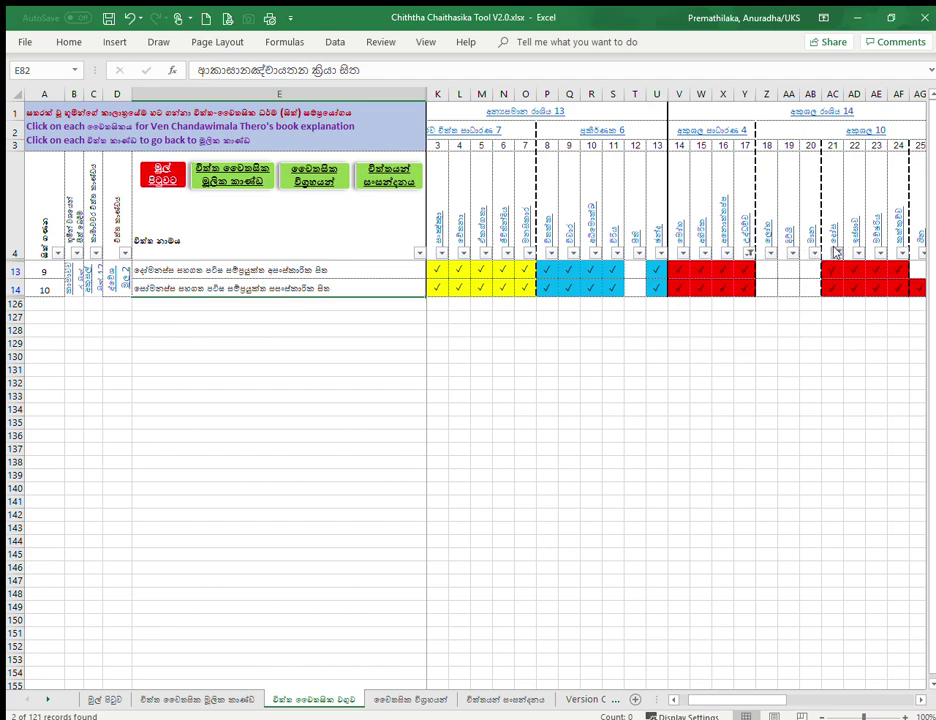
click(850, 547)
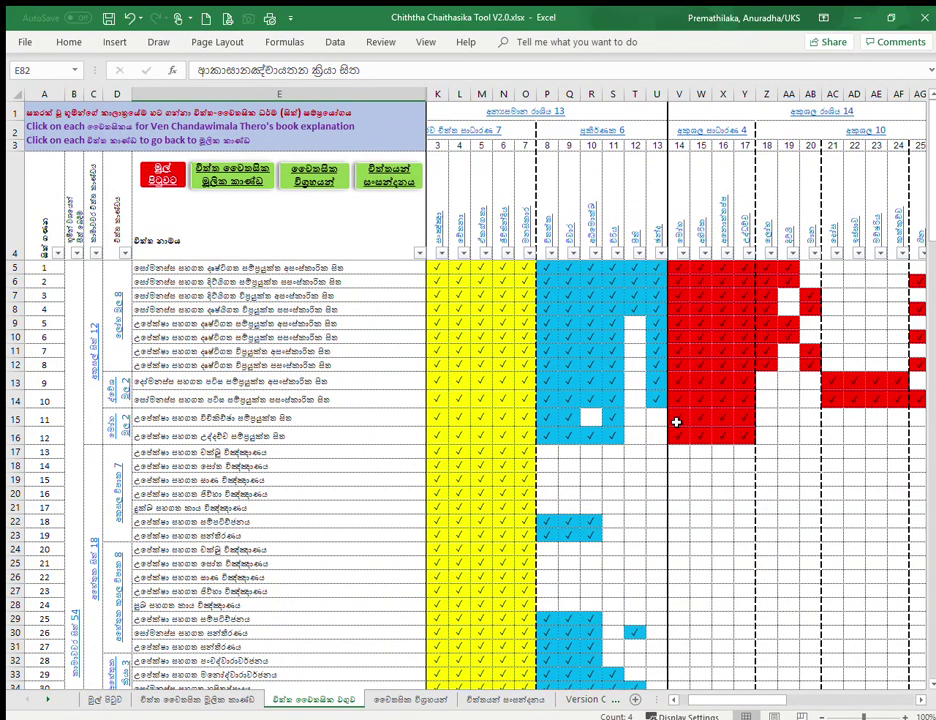
scroll(660, 600, left, 2)
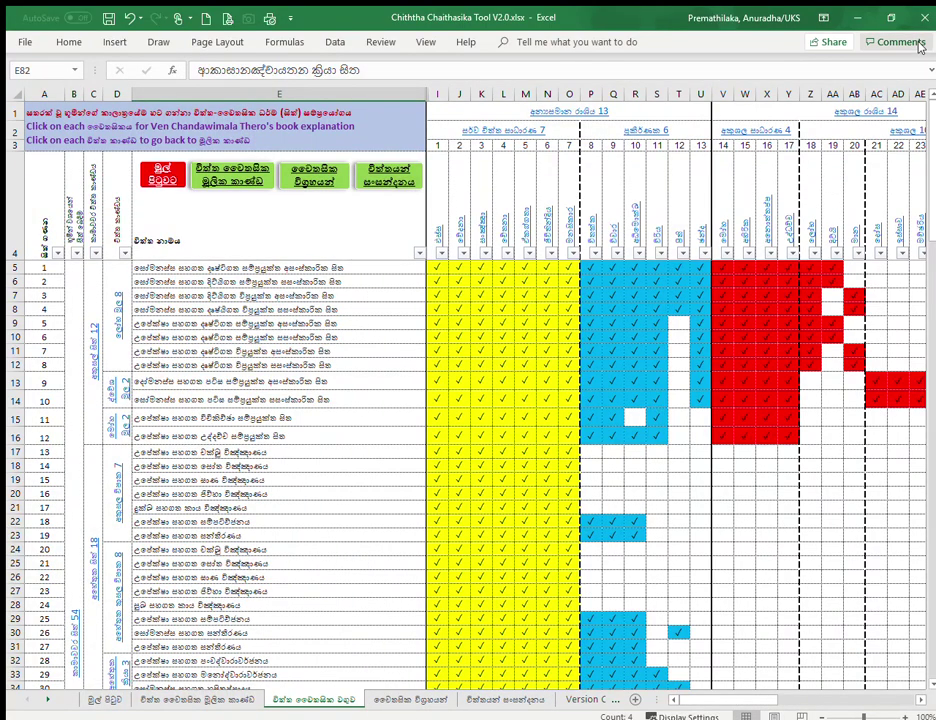
Step: Open the චෛතසික විග්‍රහයන් sheet, view the අභිධර්ම මාර්ගය (10 මුද්‍රණය) column, and return to the චිත්ත චෛතසික වගුව chart
click(311, 180)
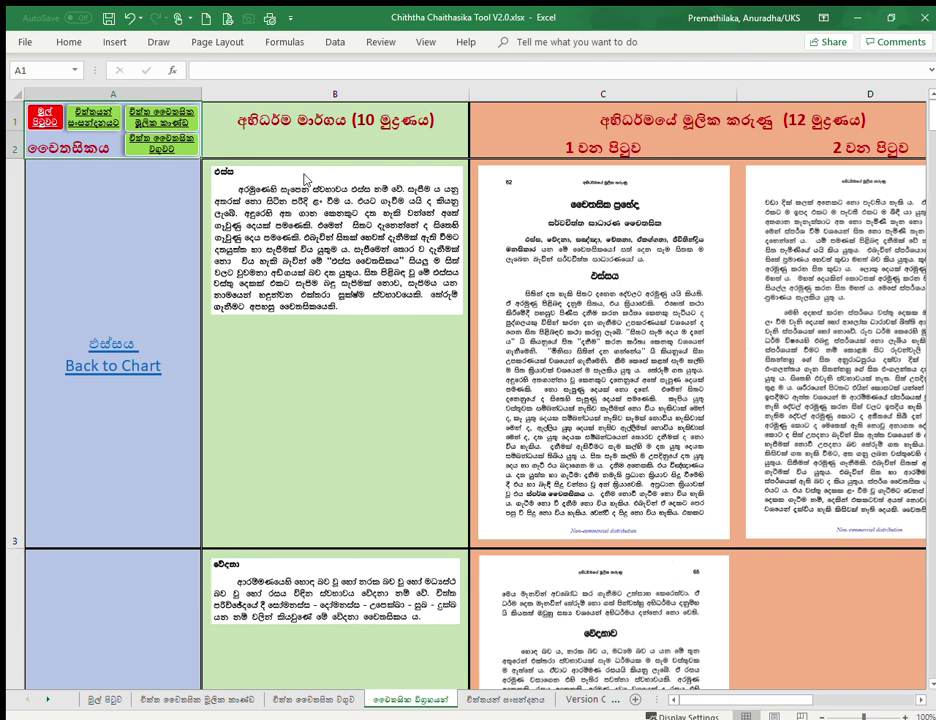
click(365, 95)
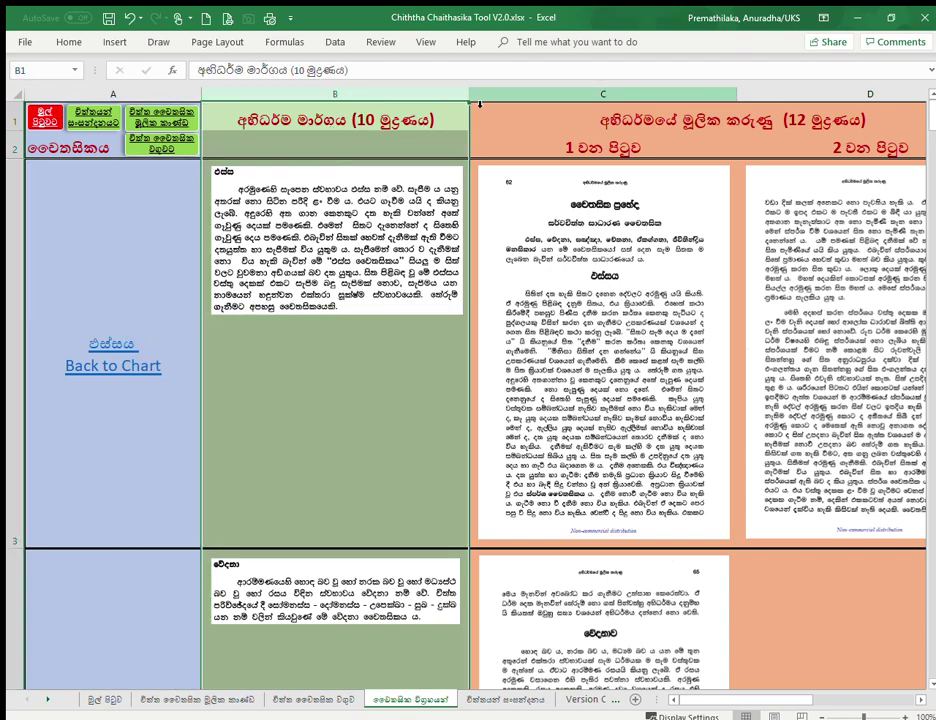
click(372, 344)
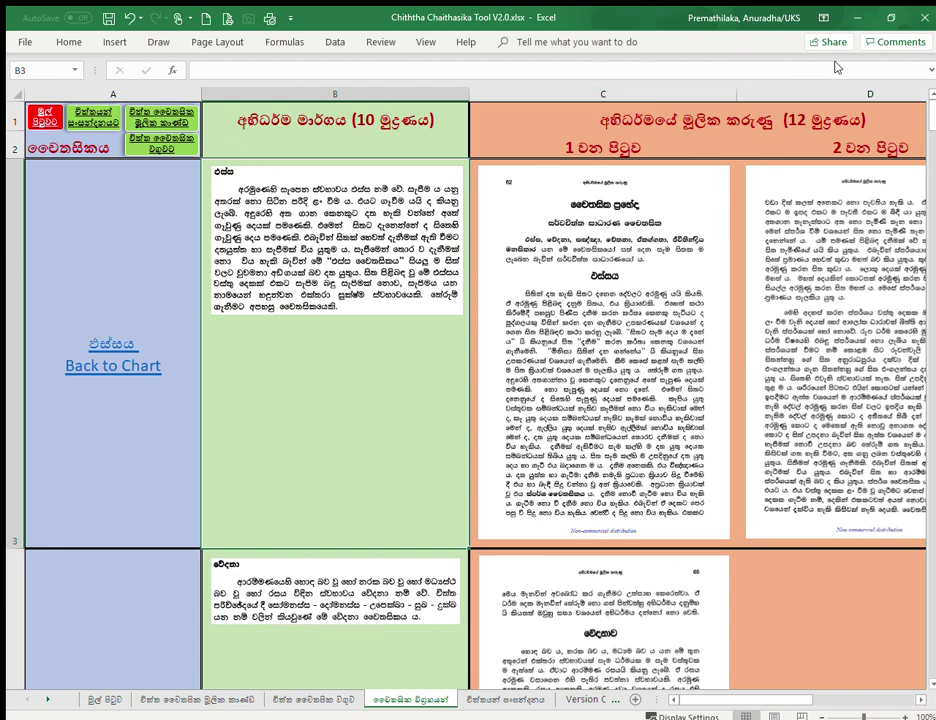
click(157, 118)
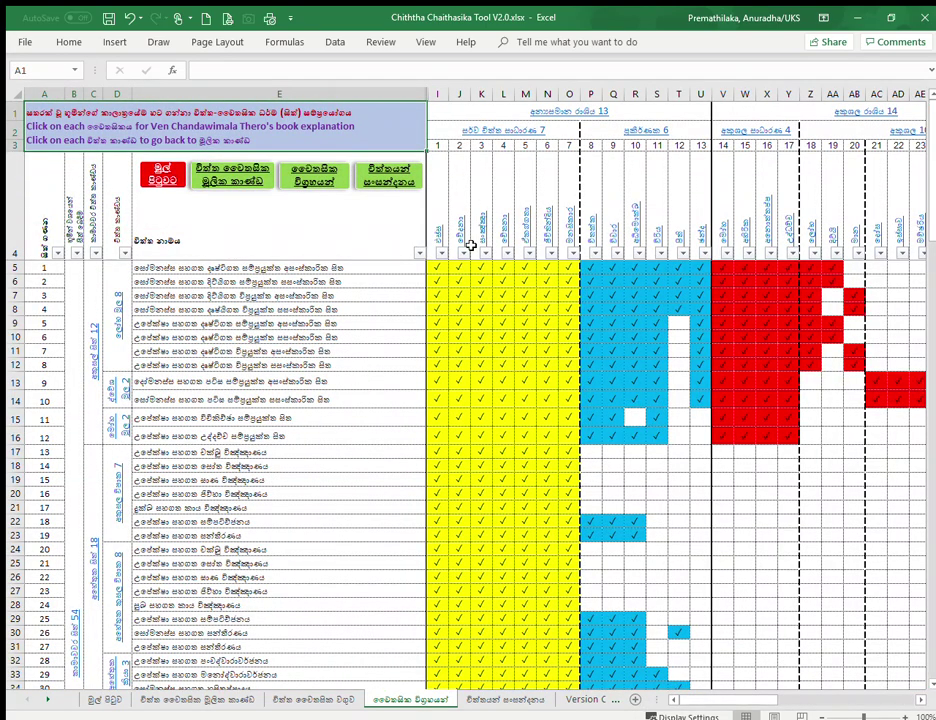
key(ctrl+Page_Up)
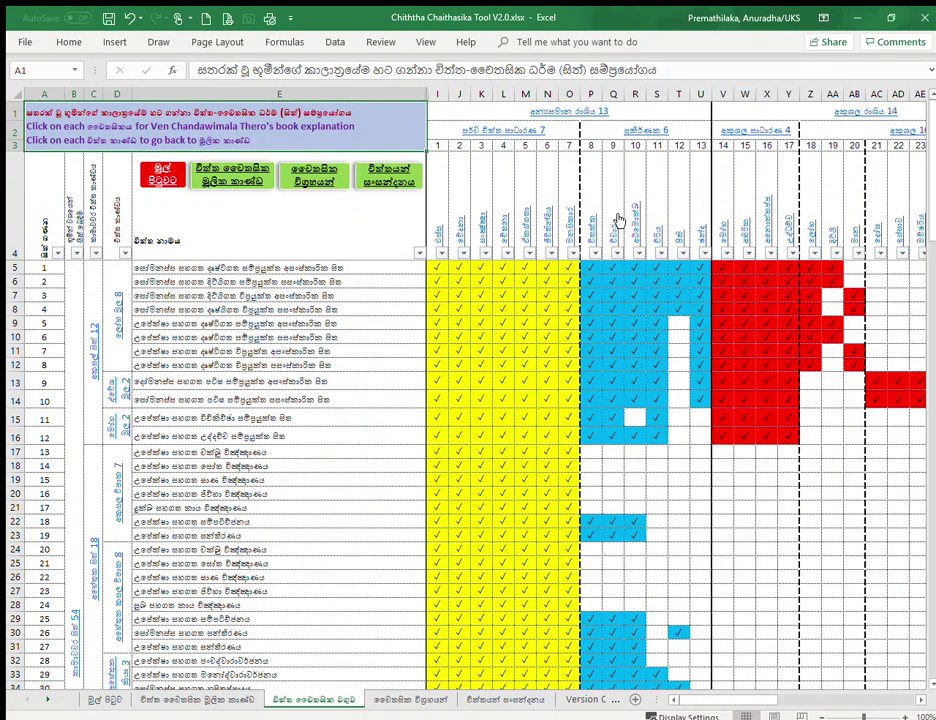
Step: Open the book explanation of විචාරය from its chart heading and follow its link back to the chart
click(612, 231)
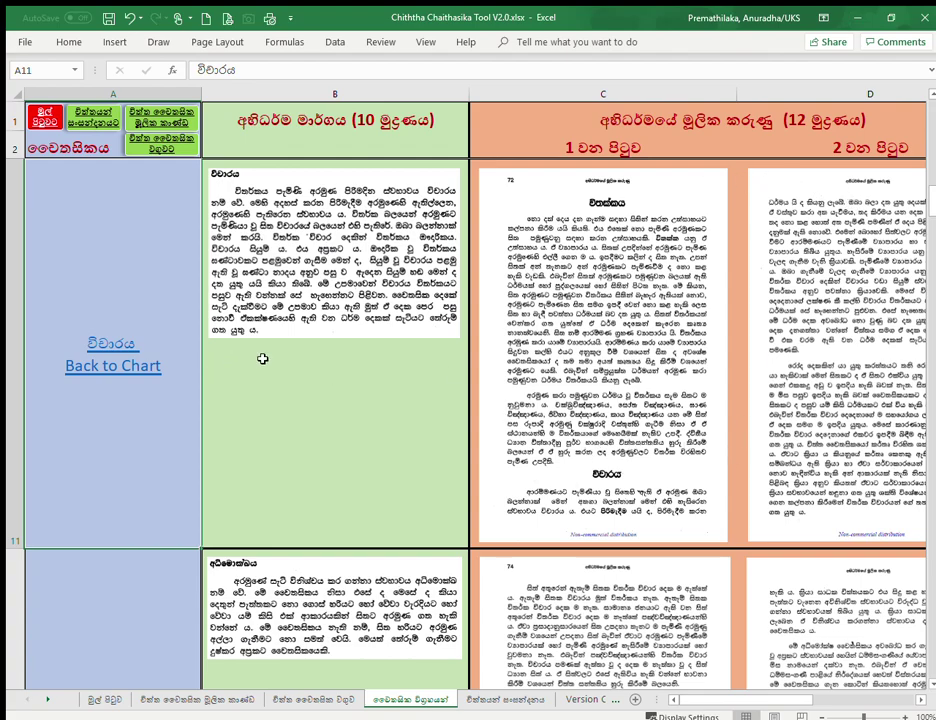
click(110, 367)
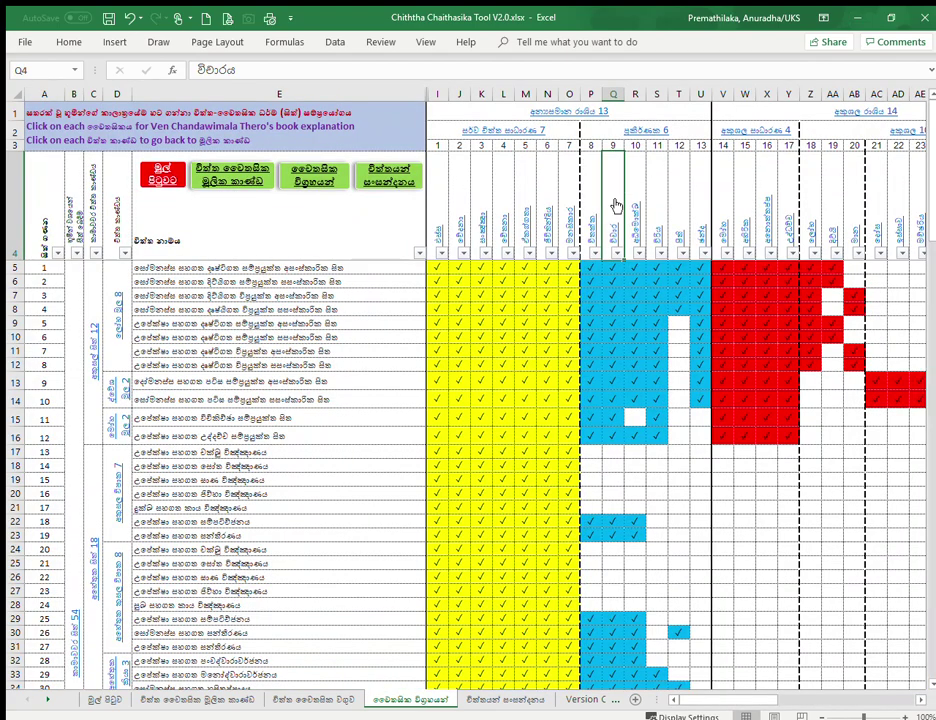
Step: Open the book explanations of විචාරය and චිත්තකම්මඤ්ඤතාව from their chart headings, returning to the චිත්ත චෛතසික වගුව chart after each
click(610, 238)
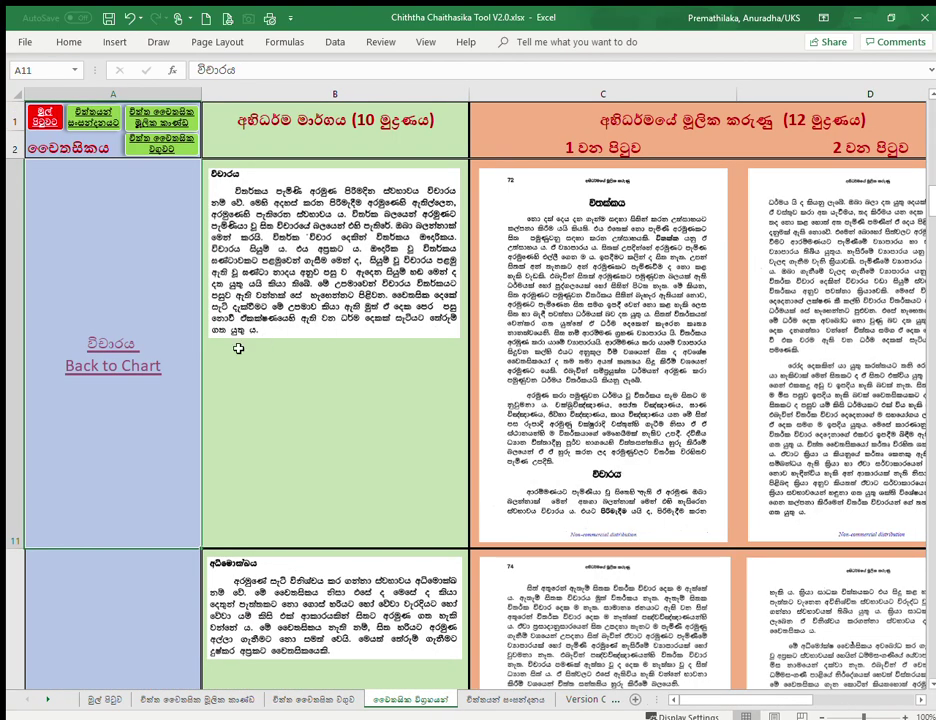
click(158, 137)
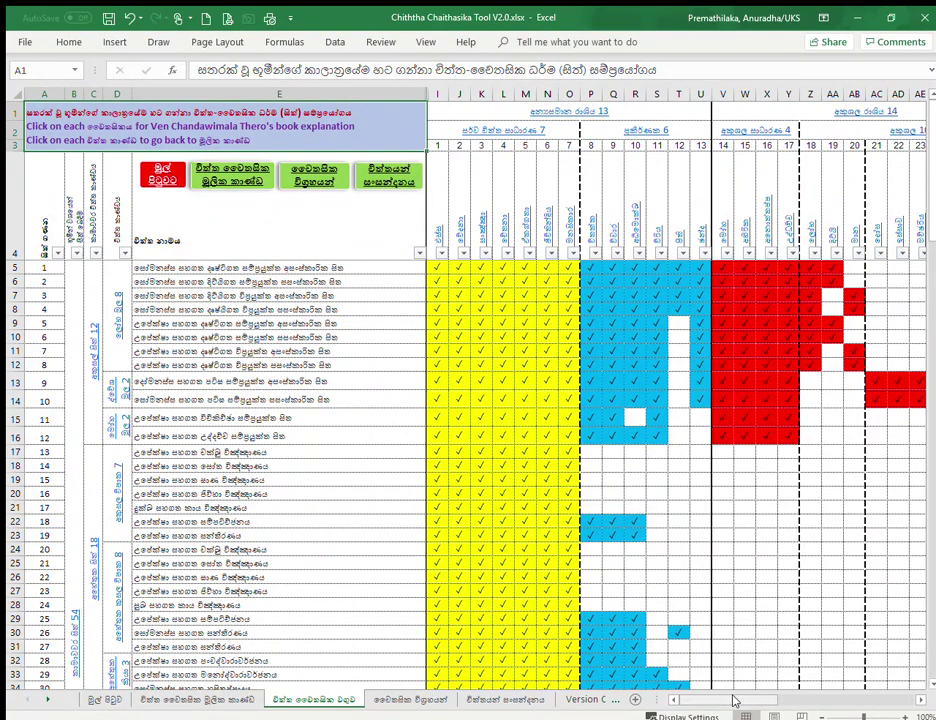
drag(733, 700, 890, 698)
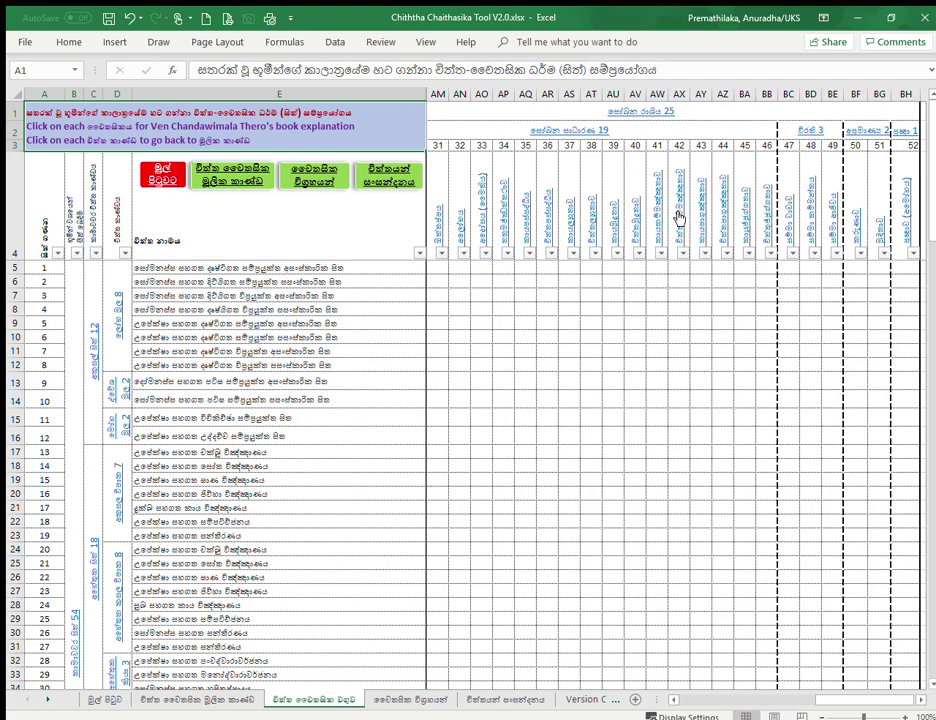
click(679, 217)
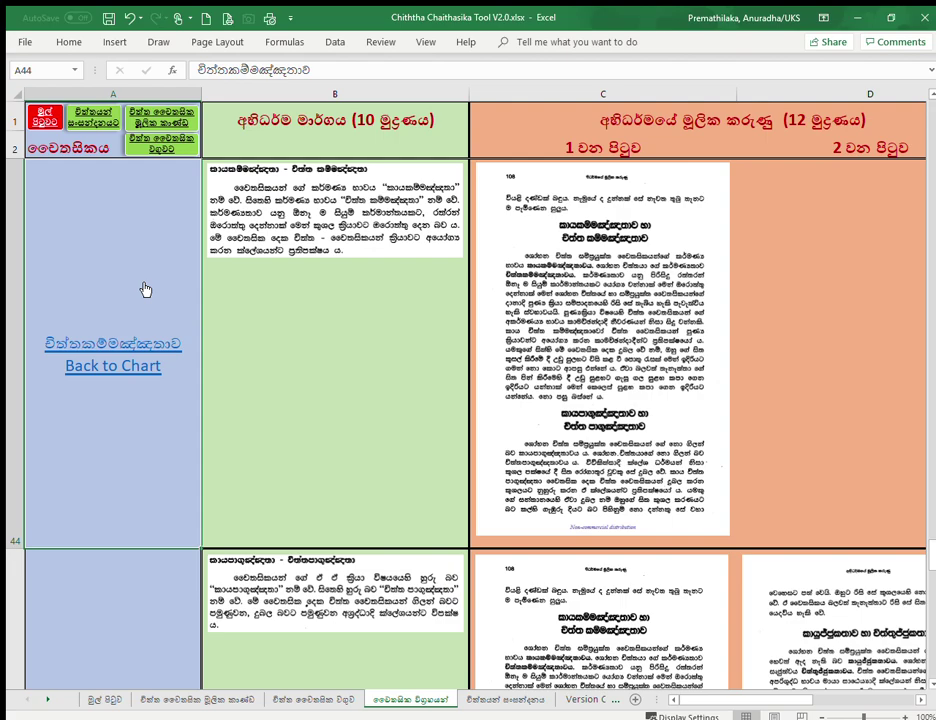
click(113, 343)
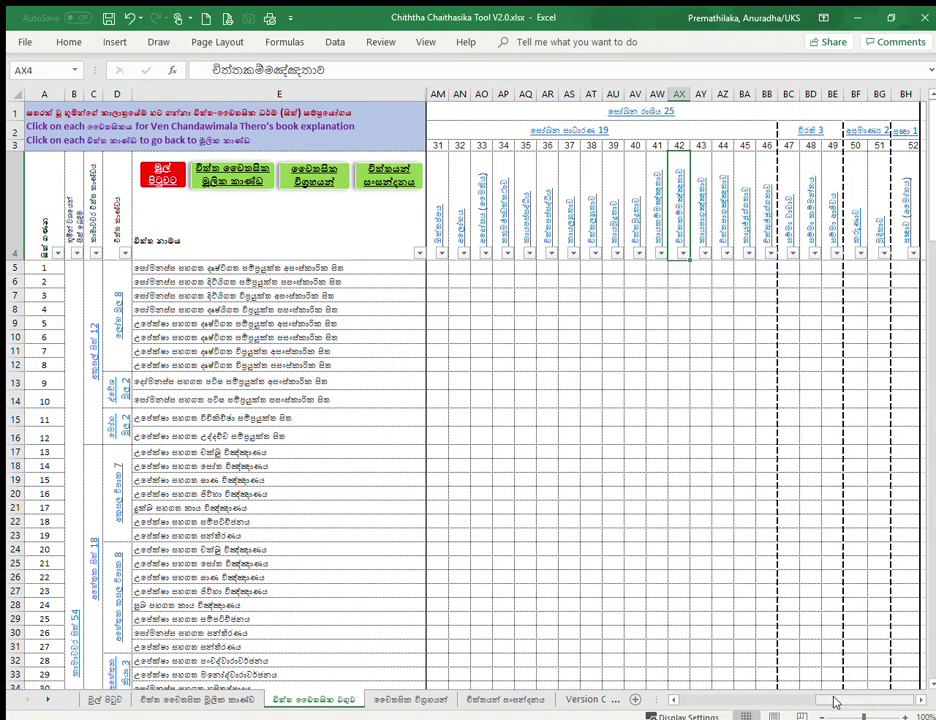
drag(836, 702, 700, 702)
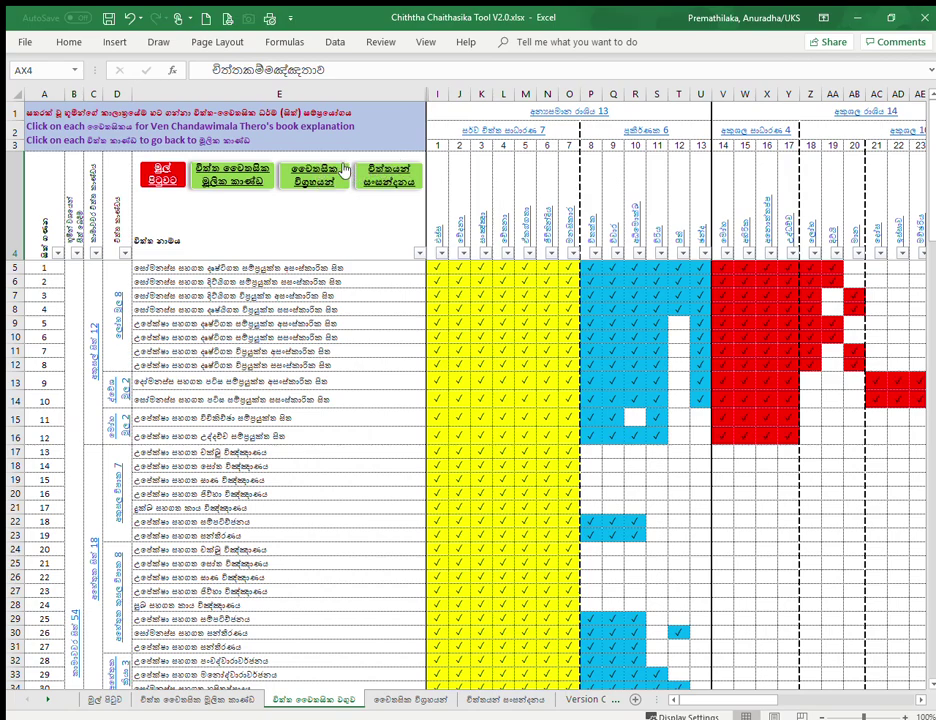
Step: Open the චිත්තයන් සංසන්දනය sheet, return to the චිත්ත චෛතසික වගුව chart, and follow its link to the comparison again
click(410, 699)
click(485, 702)
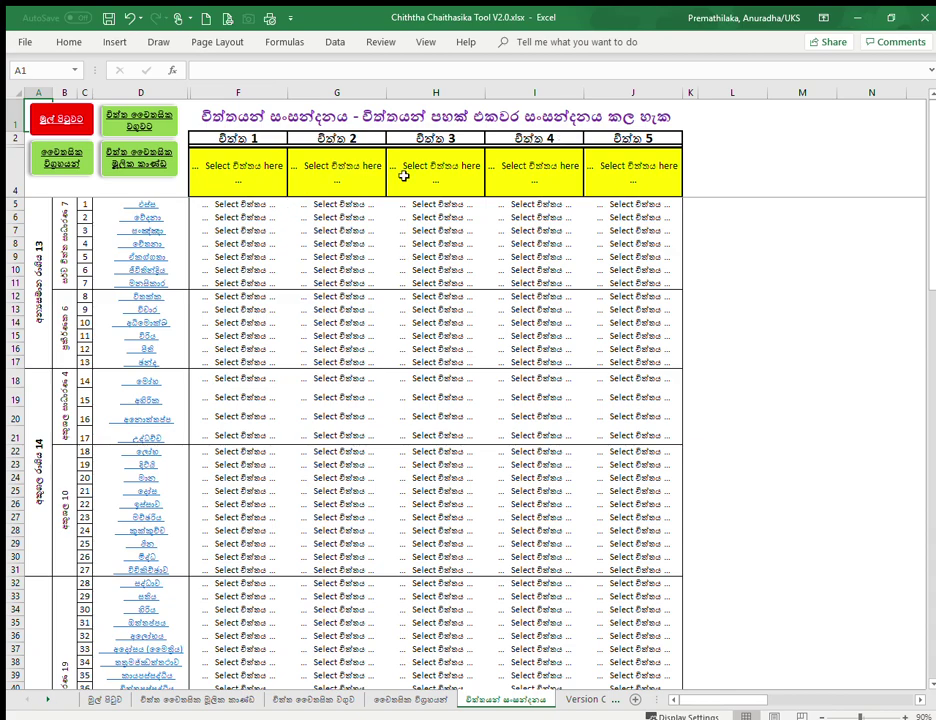
click(141, 121)
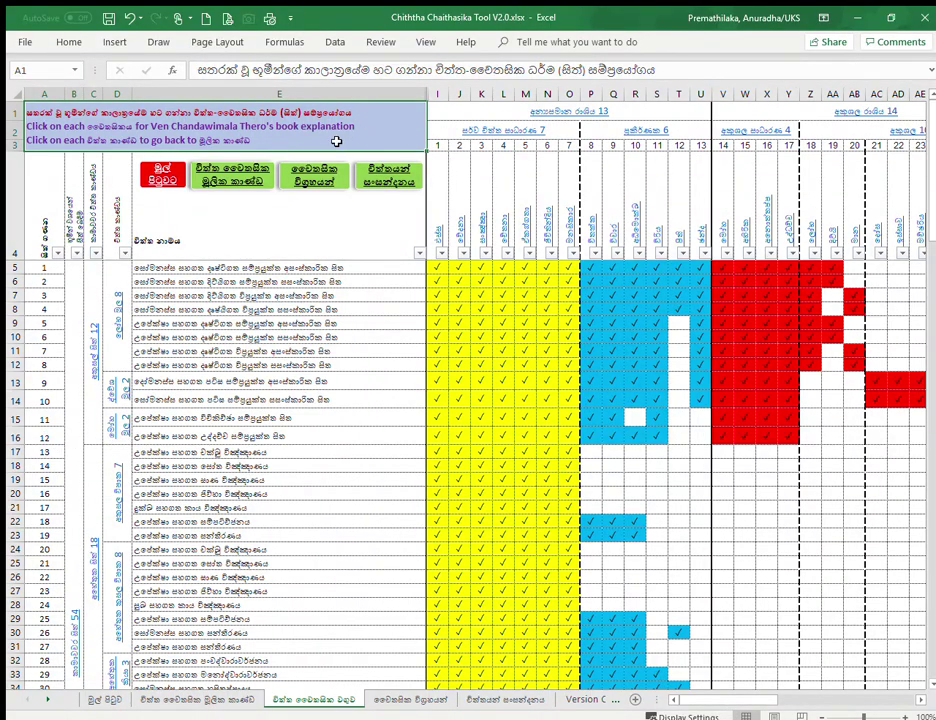
click(393, 187)
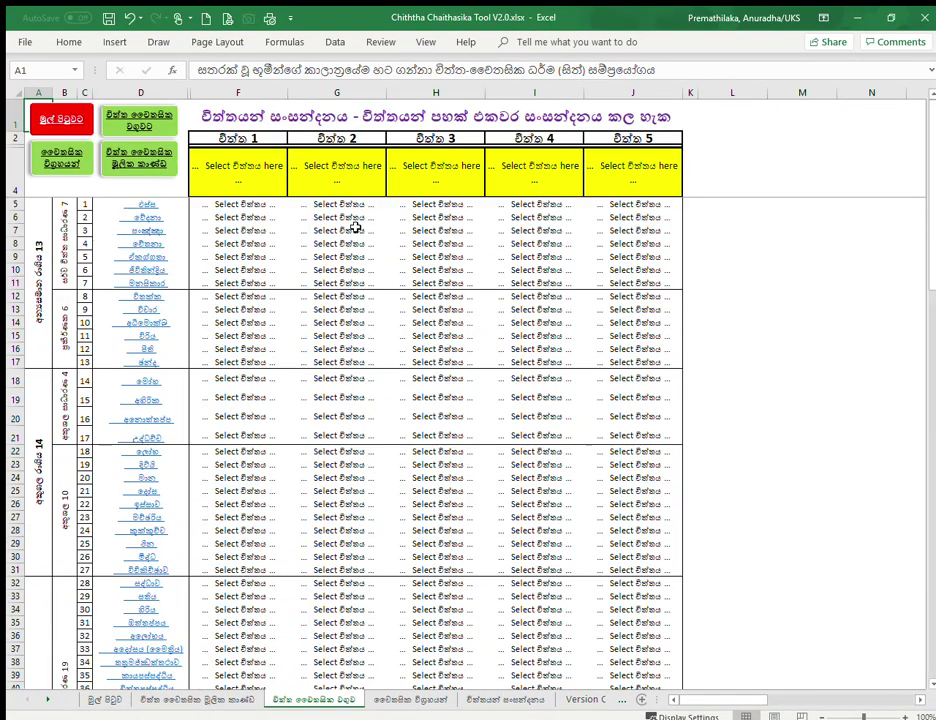
Step: Select චිත්තයන් 11, 12, 9 and 10 in the yellow චිත්ත 1 to චිත්ත 4 comparison cells
click(267, 177)
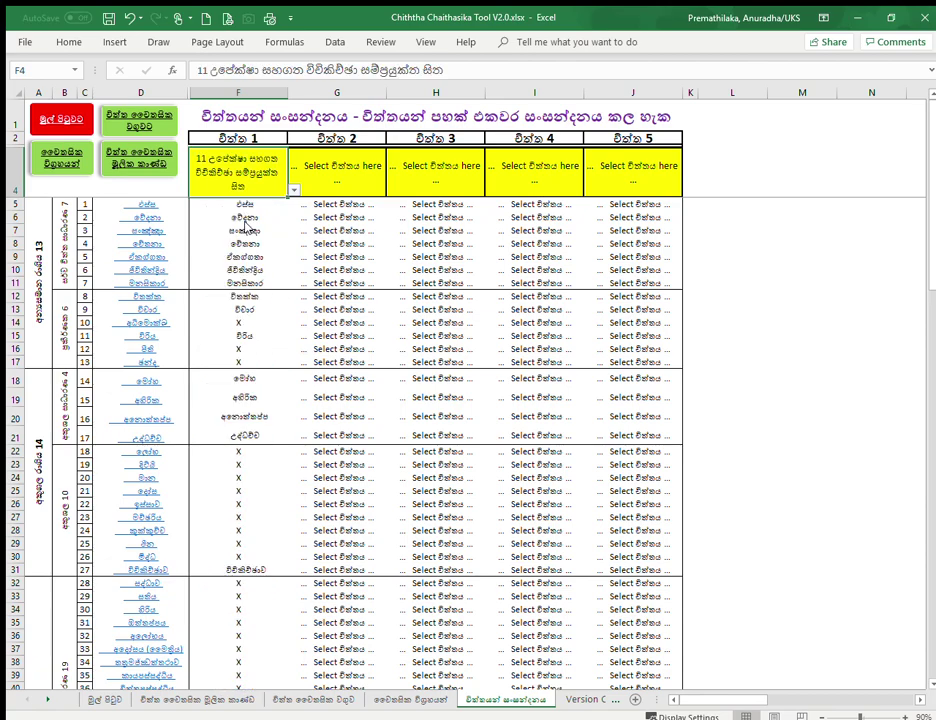
click(298, 178)
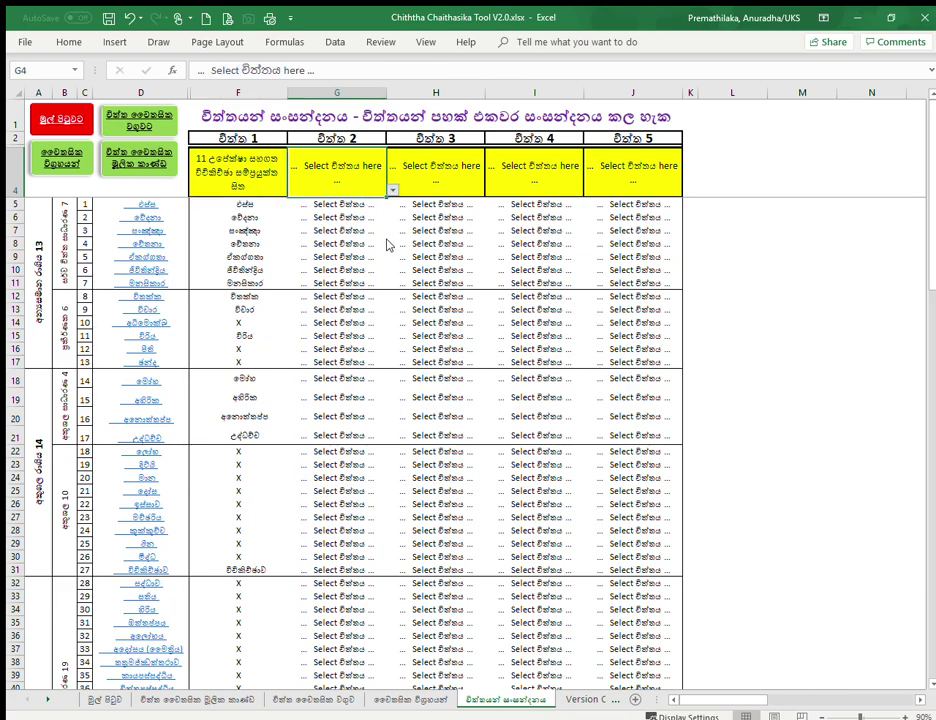
key(alt+Down)
key(Down)
key(Return)
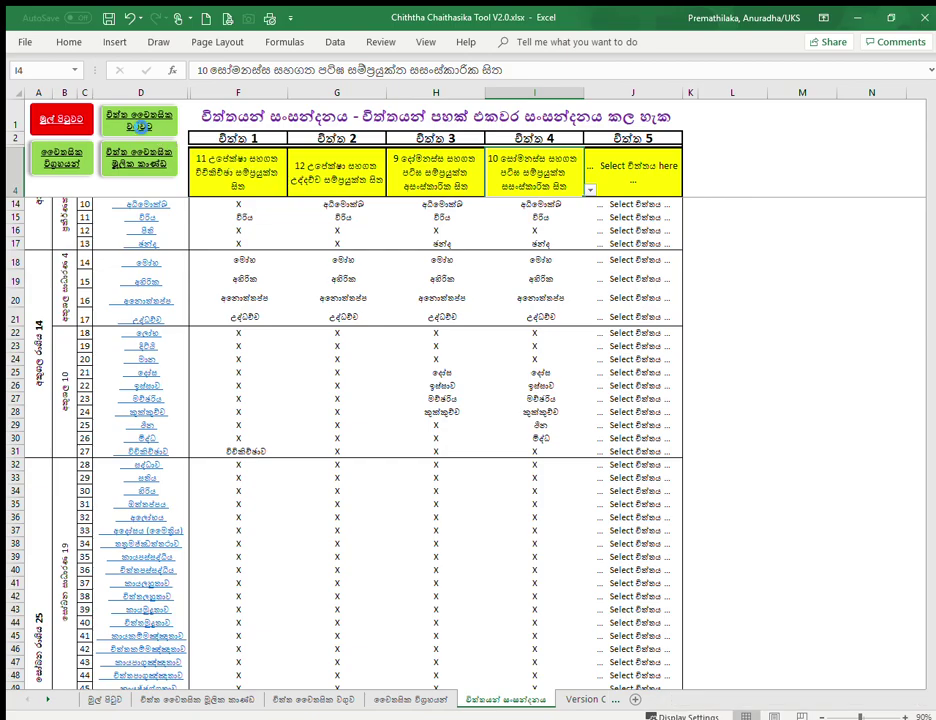
Step: Go back to the චිත්ත චෛතසික වගුව chart and find the රූපාවචර ධ්‍යාන rows numbered 55 to 59
click(136, 176)
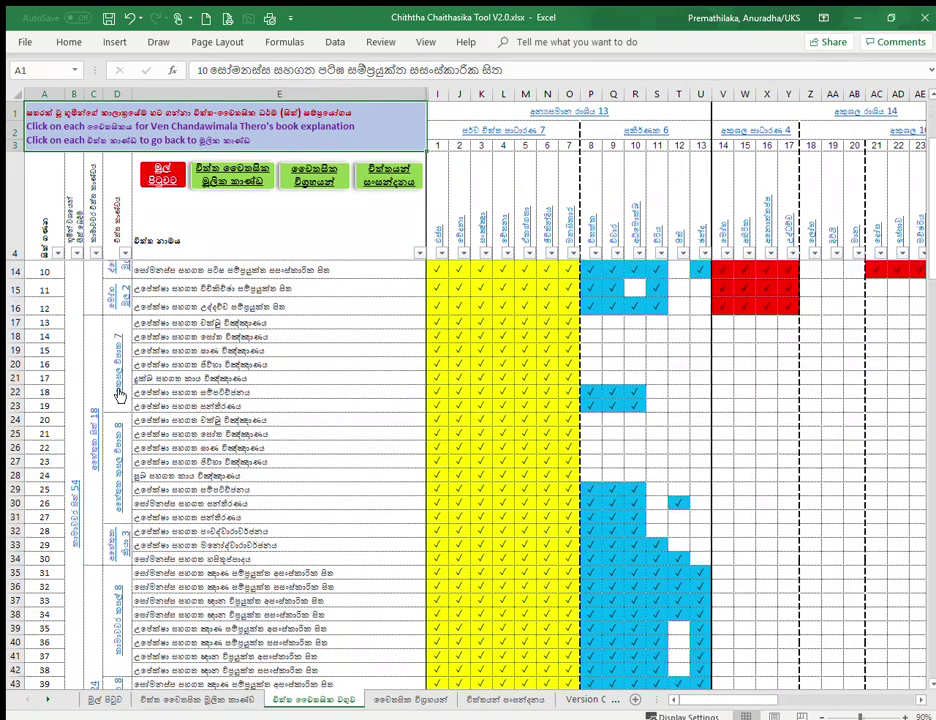
scroll(118, 395, down, 7)
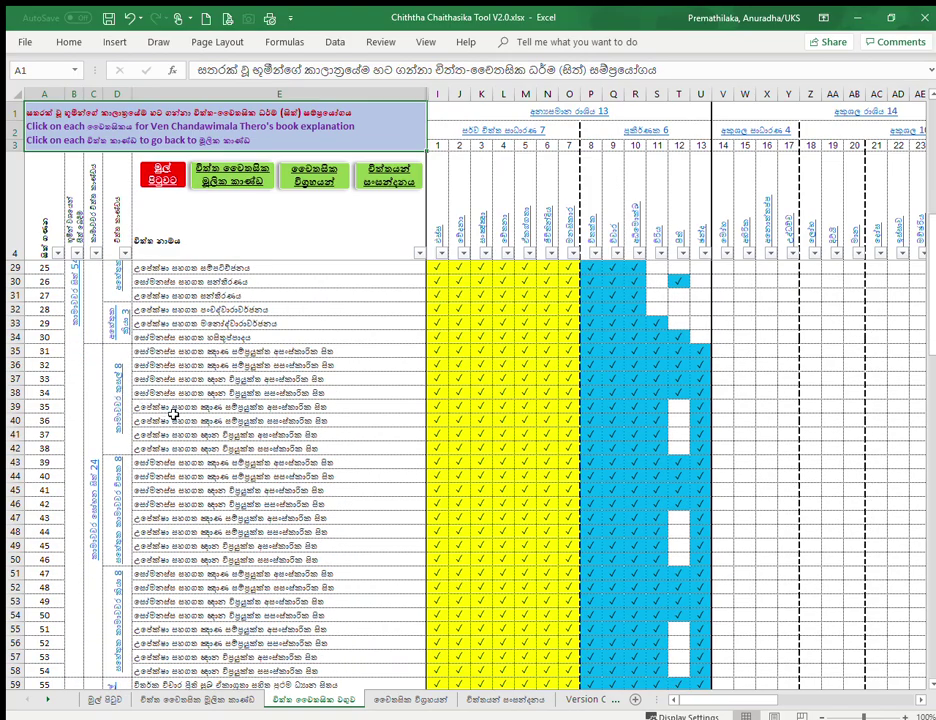
scroll(174, 420, down, 4)
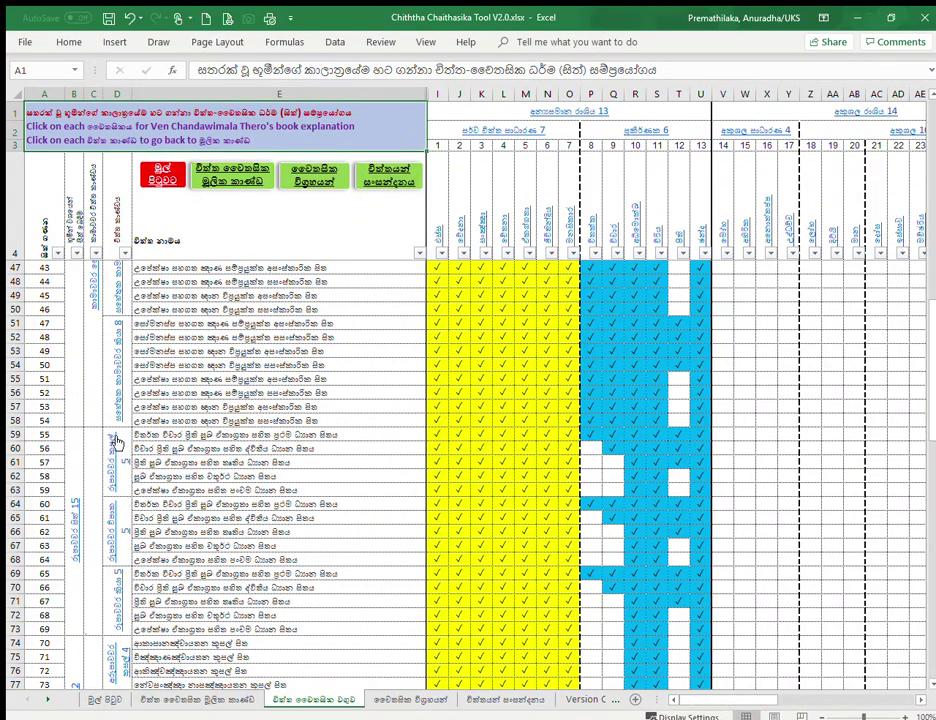
Step: Return to the චිත්තයන් සංසන්දනය sheet and set චිත්ත 1 to චිත්ත 5 to the ධ්‍යාන චිත්තයන් 55, 56, 57, 58 and 59
click(380, 185)
click(263, 181)
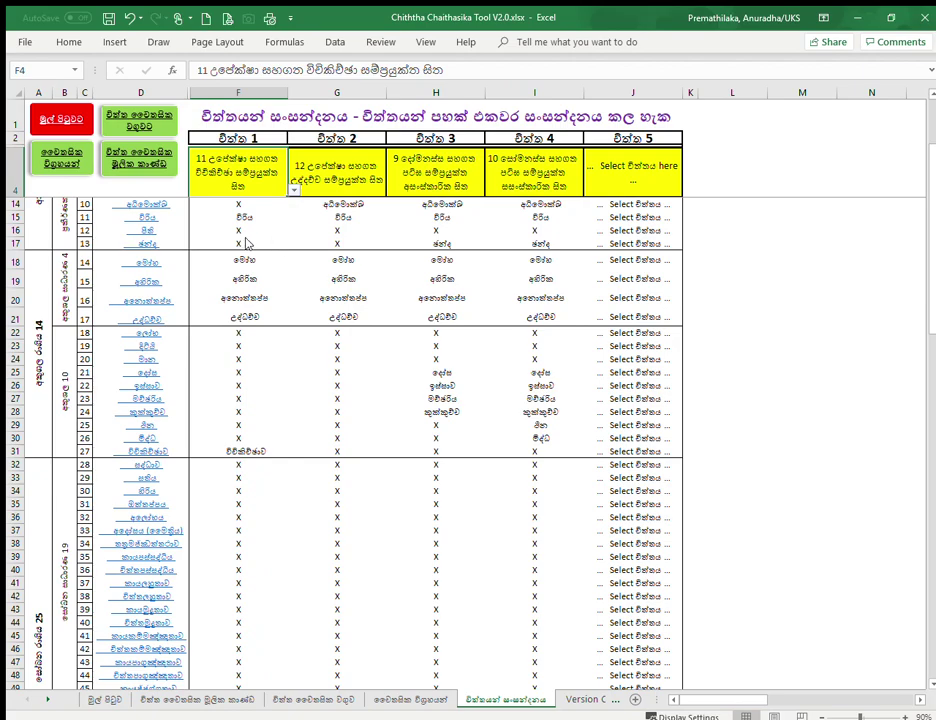
click(294, 190)
click(246, 243)
click(345, 168)
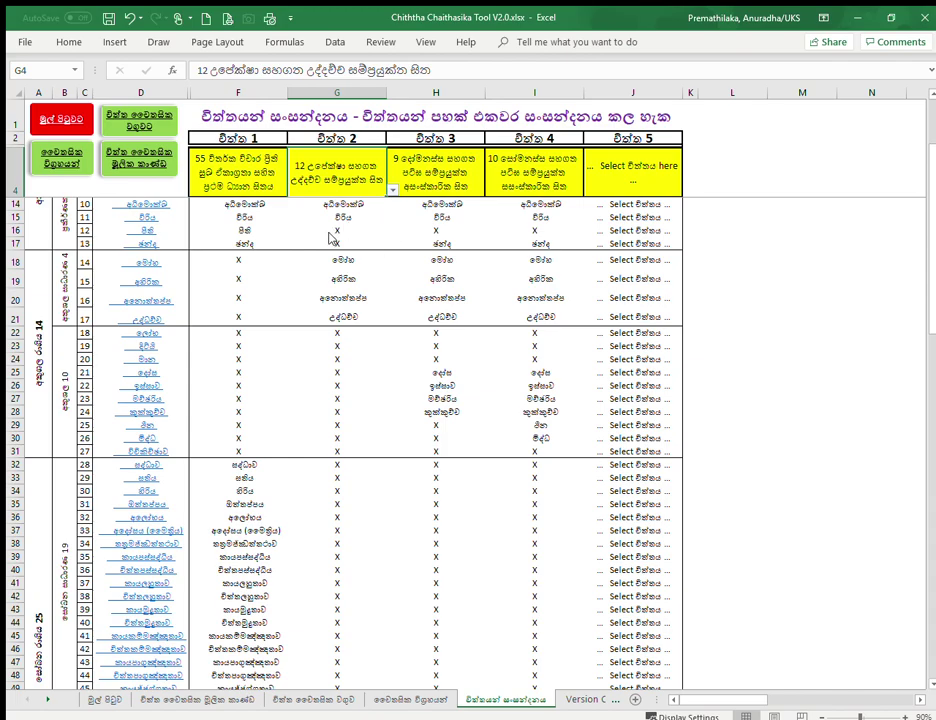
click(470, 182)
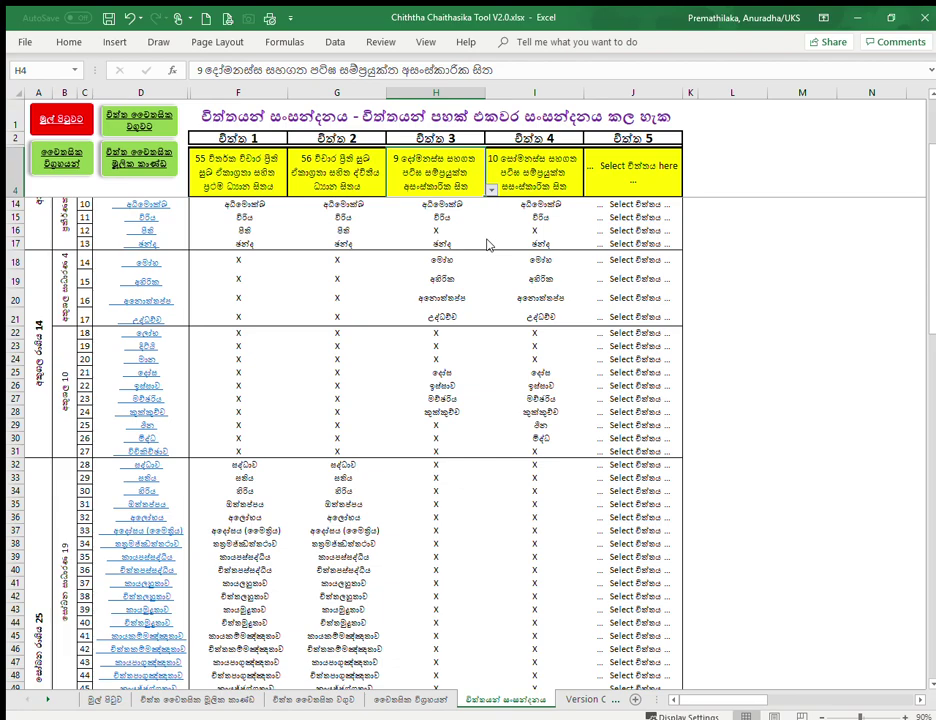
click(421, 203)
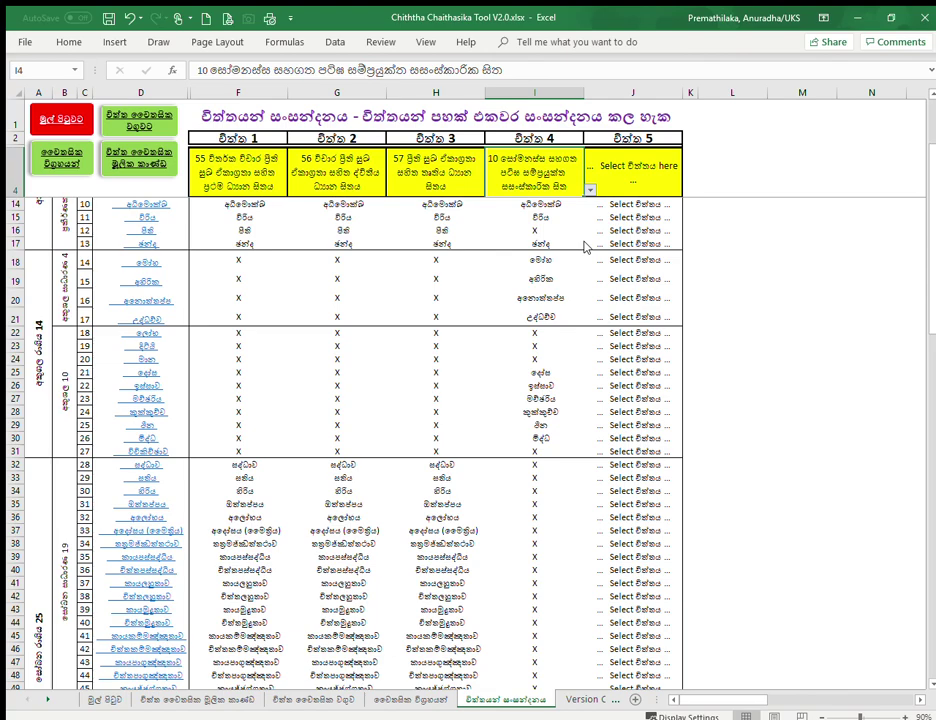
click(517, 203)
click(610, 167)
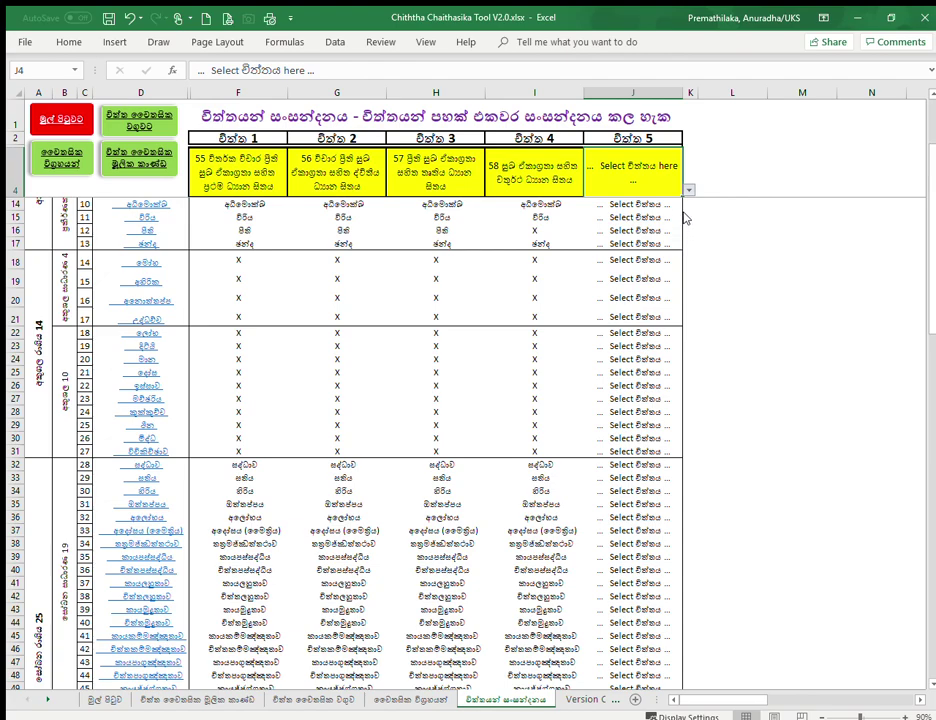
click(605, 226)
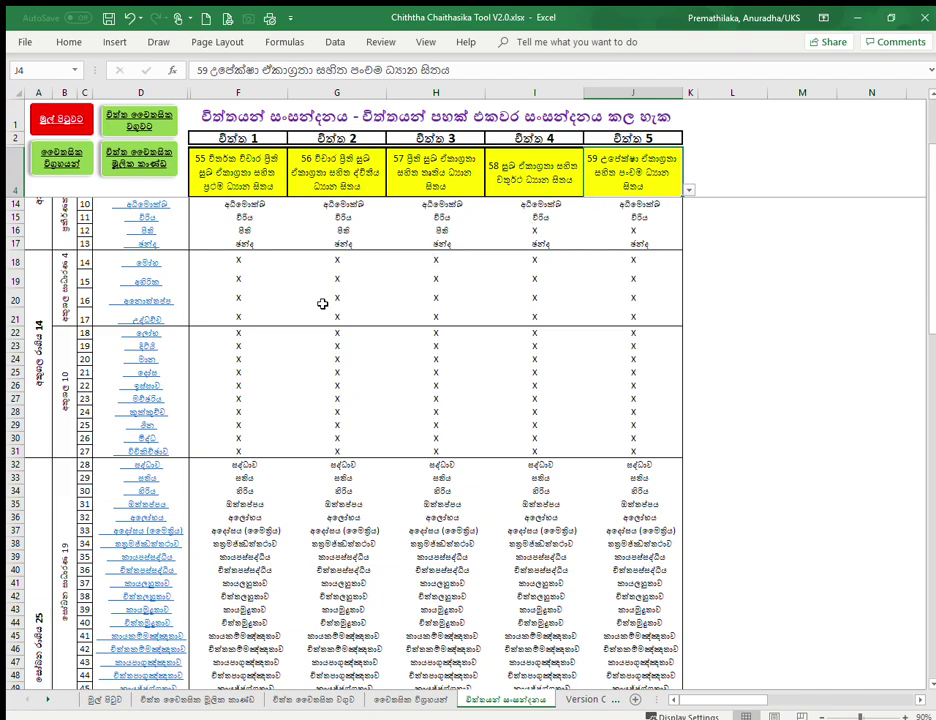
Step: Compare the චෛතසික associated with the five selected ධ්‍යාන චිත්තයන් across the whole list of 52
scroll(279, 323, up, 3)
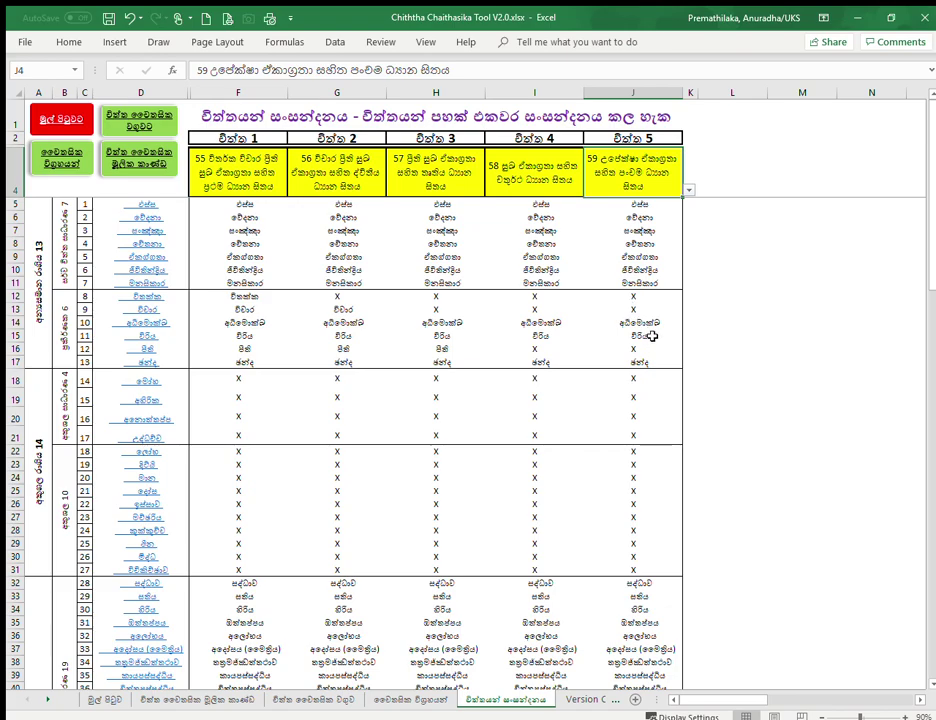
scroll(596, 390, down, 8)
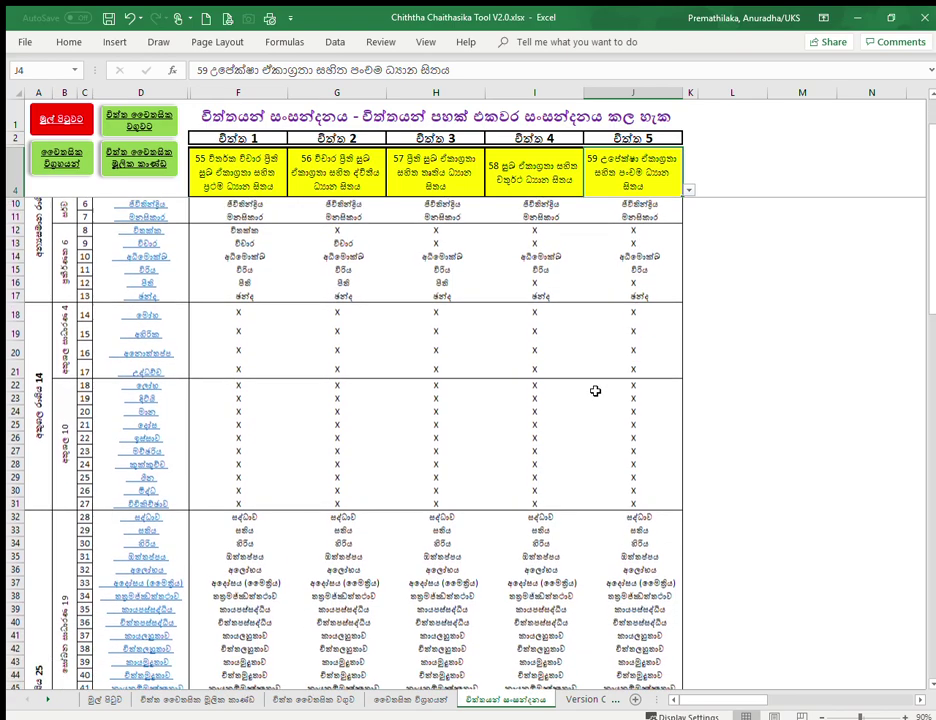
scroll(595, 390, down, 1)
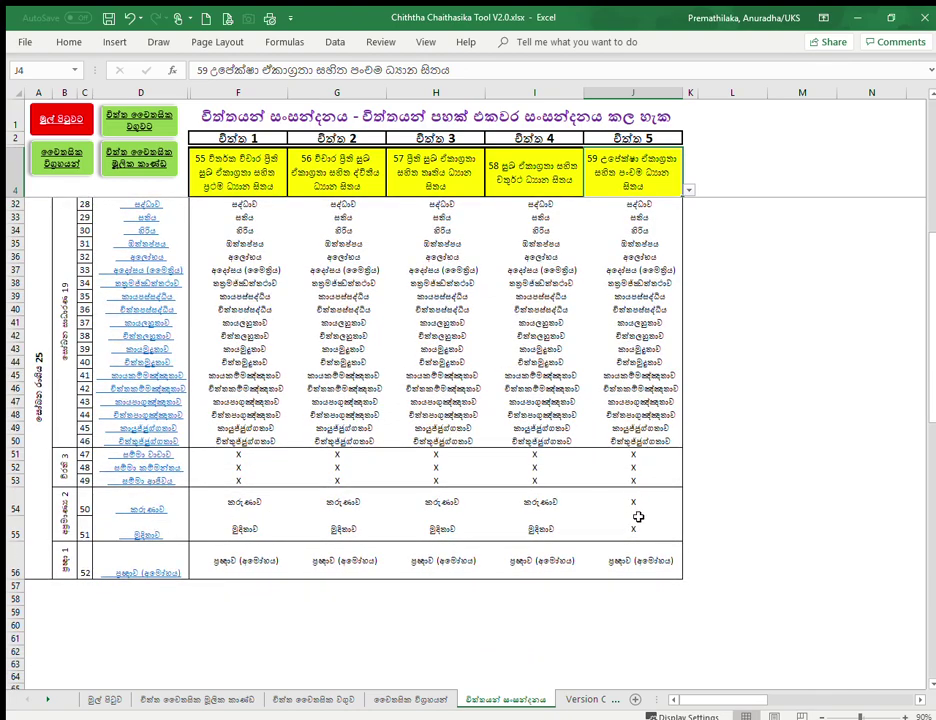
scroll(645, 527, up, 3)
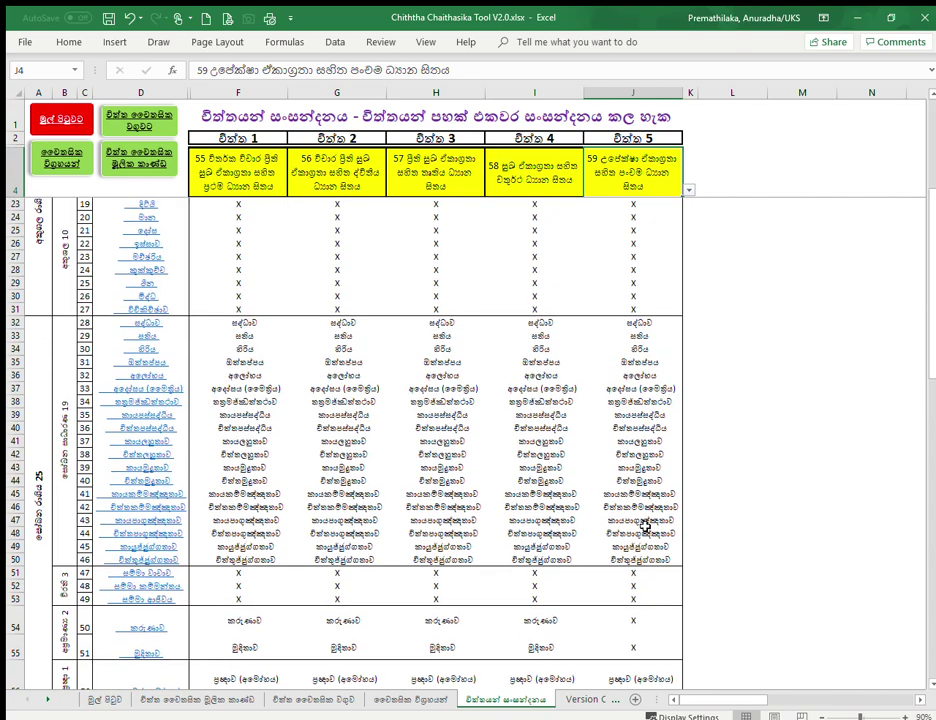
scroll(645, 527, up, 6)
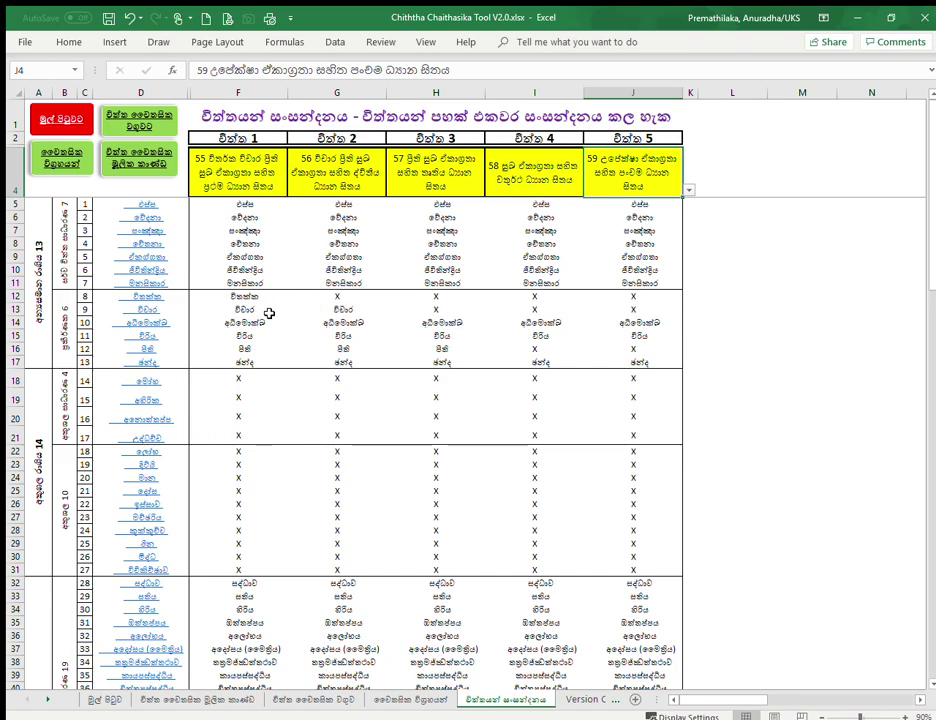
scroll(388, 373, down, 8)
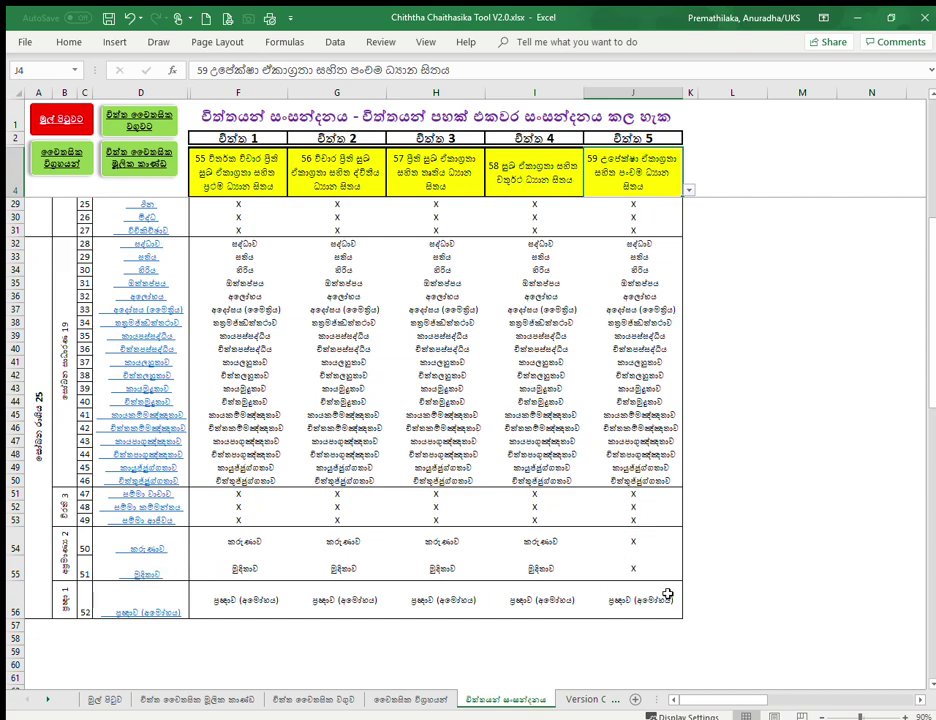
Step: Open the book explanation of මුදිතාව from the comparison list, return to the comparison, and follow the පීති link
click(148, 574)
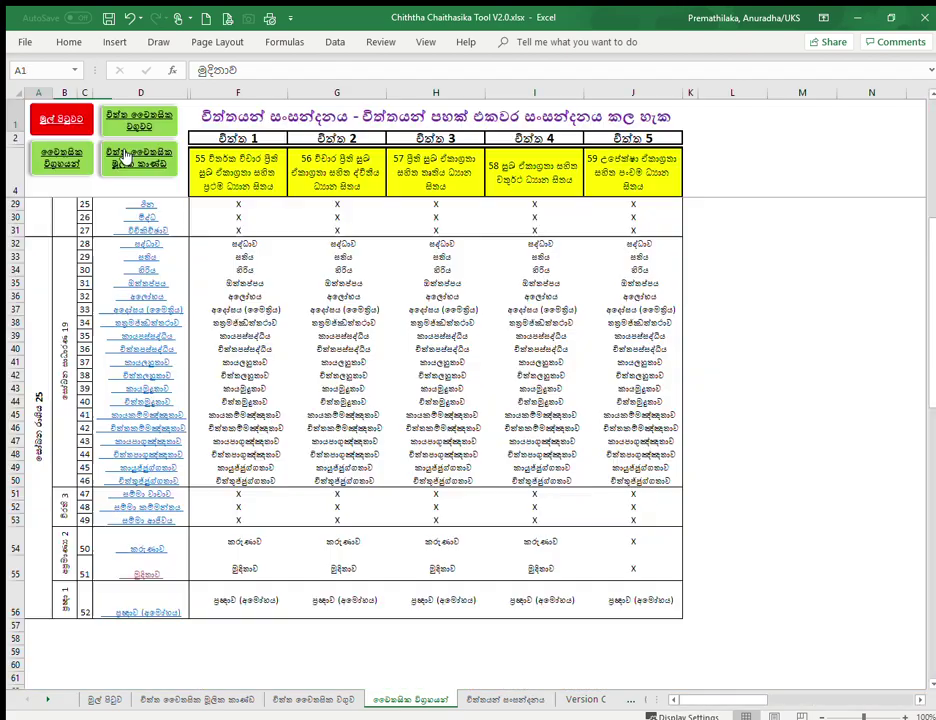
click(94, 117)
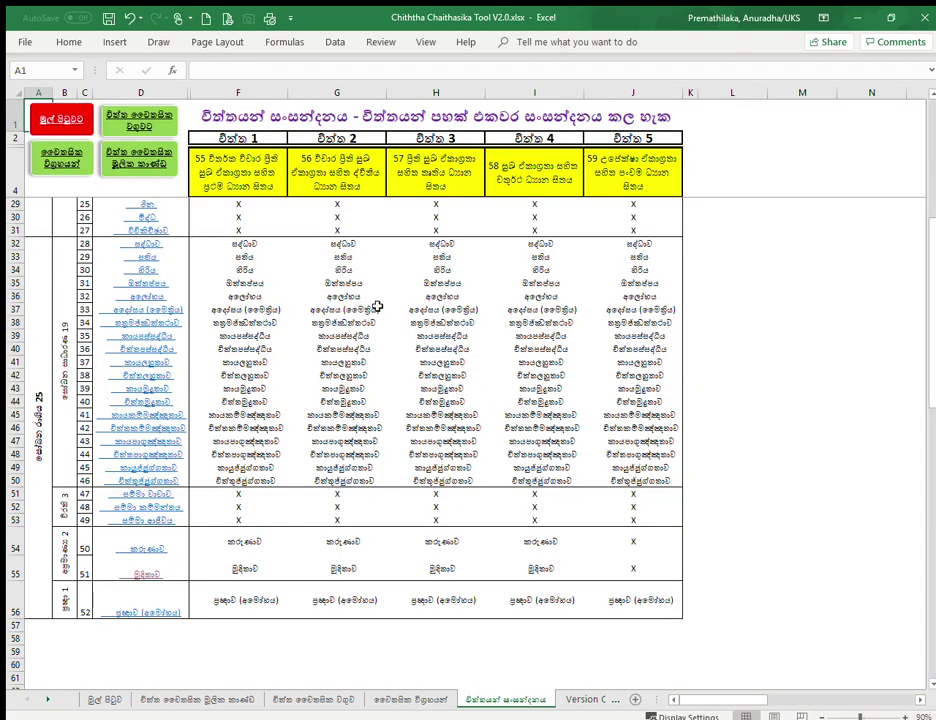
scroll(364, 493, up, 8)
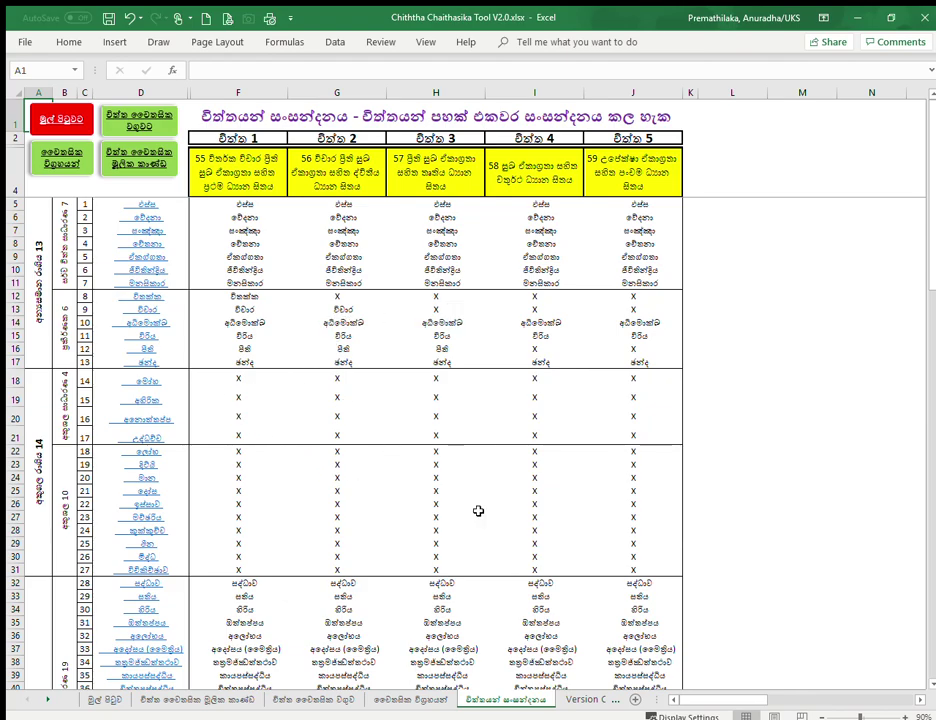
scroll(370, 386, down, 1)
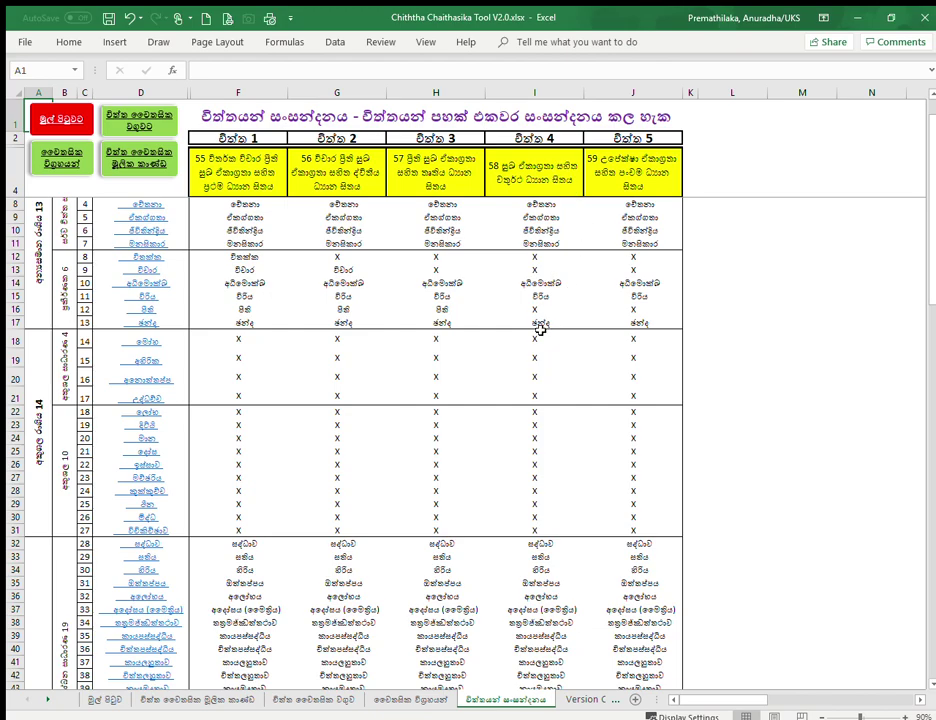
click(145, 311)
Step: Go to the මුල් පිටුව sheet and read through its Notes & Instructions
click(62, 120)
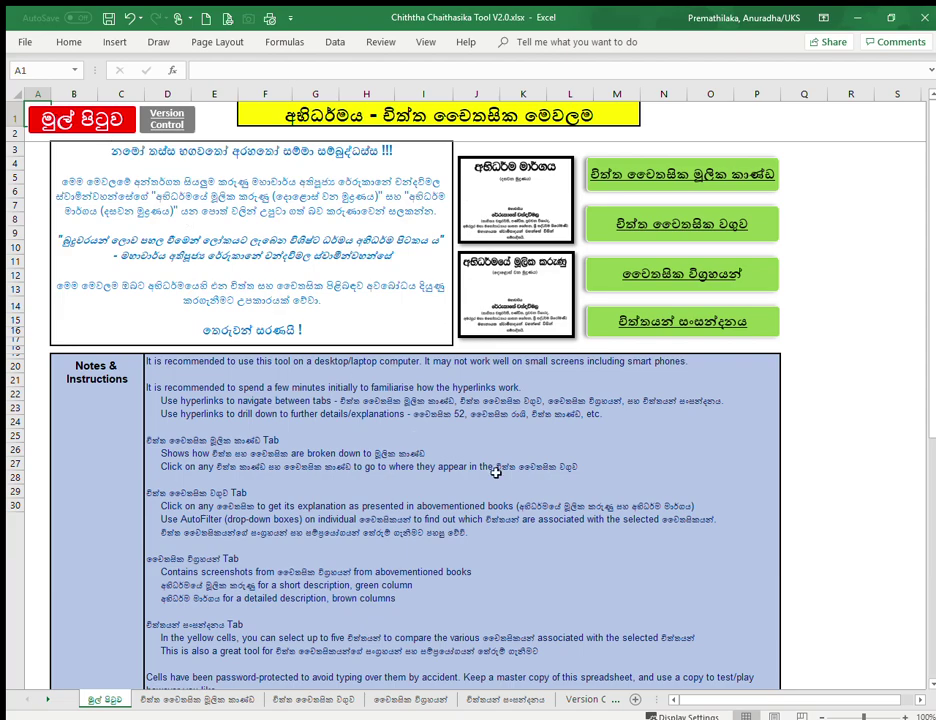
scroll(428, 564, down, 5)
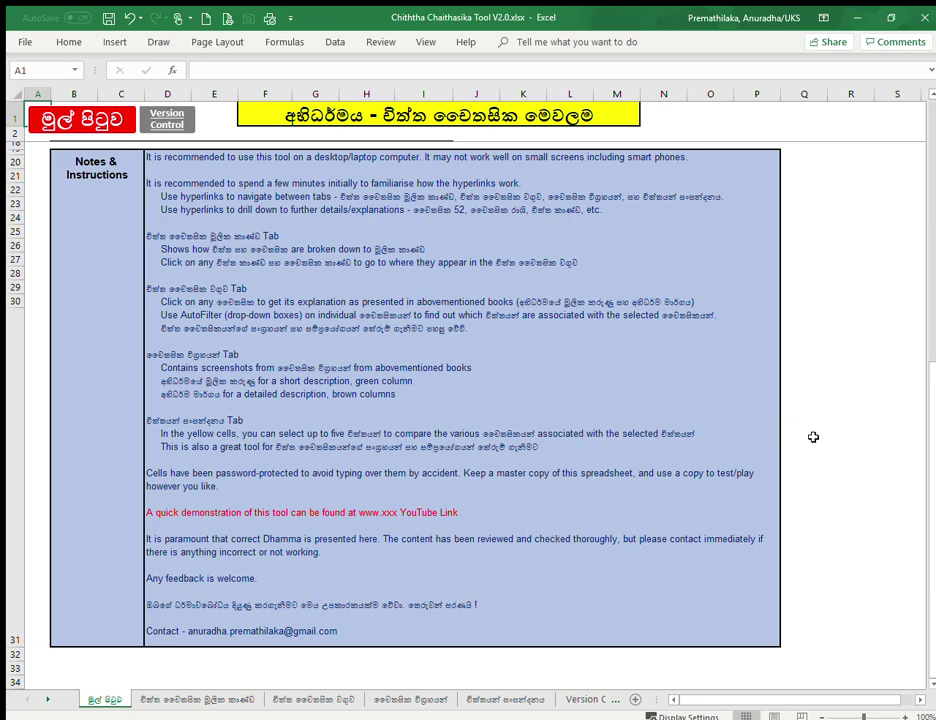
scroll(817, 438, up, 5)
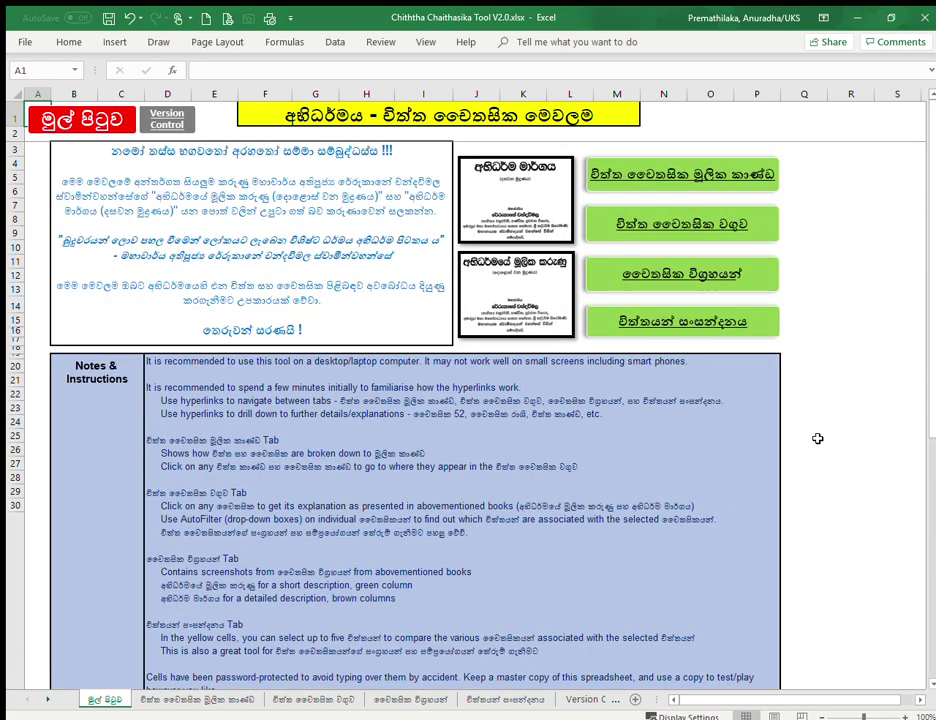
Step: Open the Version Control sheet to view the version history, and return to the මුල් පිටුව sheet
click(167, 119)
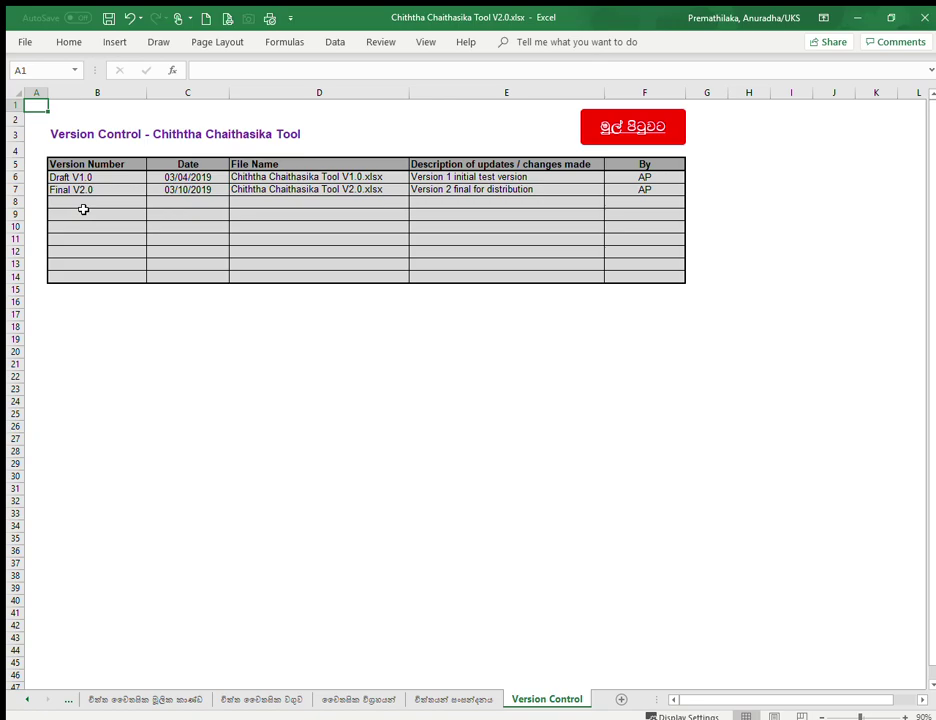
click(648, 126)
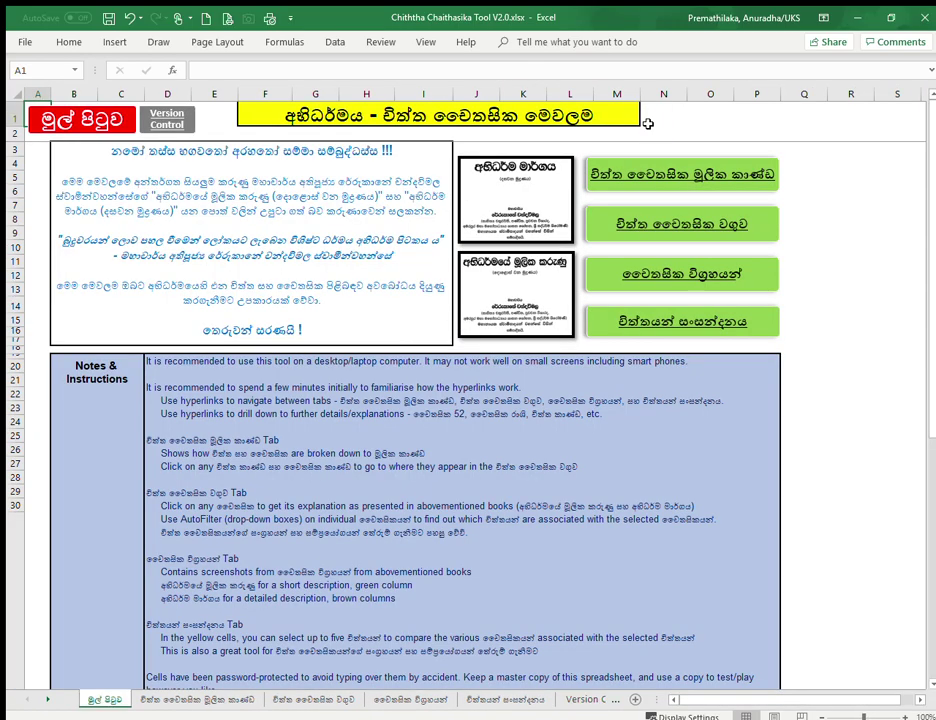